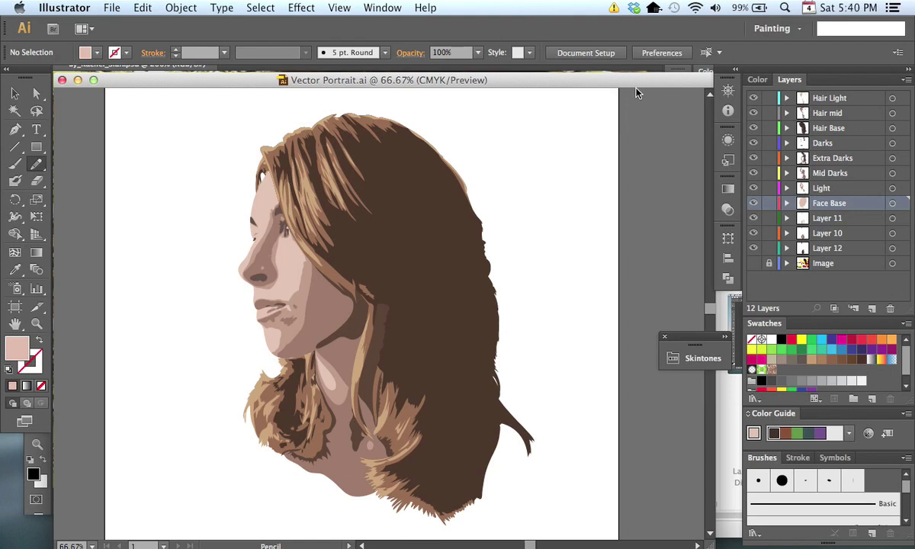
left_click(36, 161)
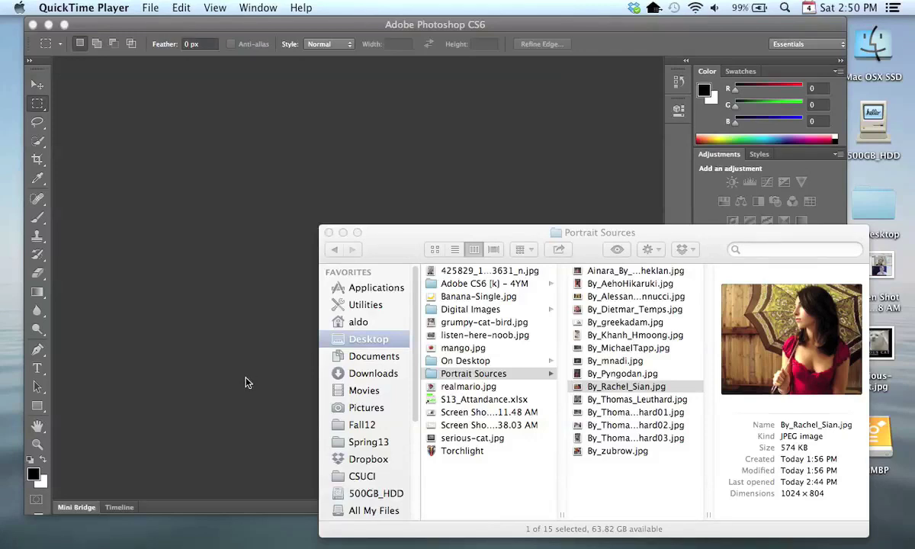
Step: Preview the photo of the woman with the umbrella from the Portrait Sources folder and open it in Photoshop
left_click(653, 388)
key("space")
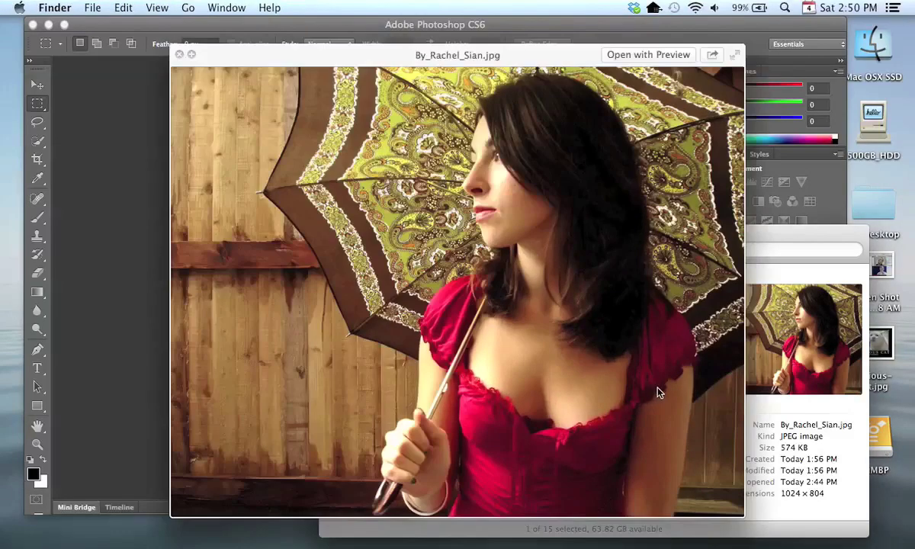
left_click_drag(540, 55, 499, 31)
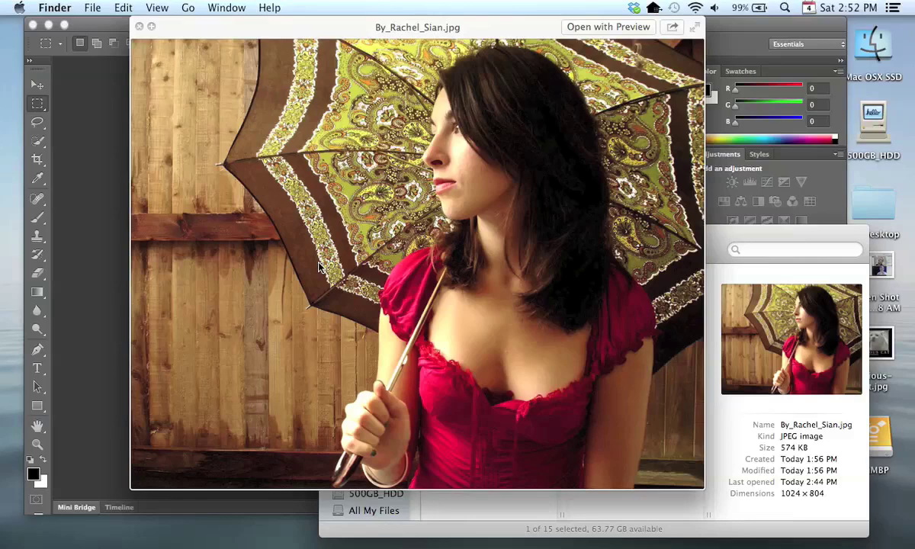
left_click(140, 28)
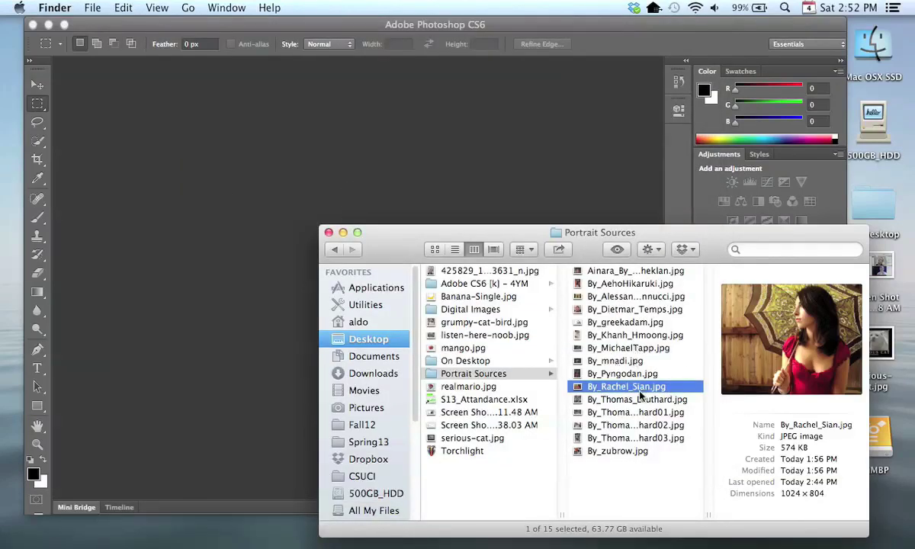
left_click_drag(642, 385, 686, 534)
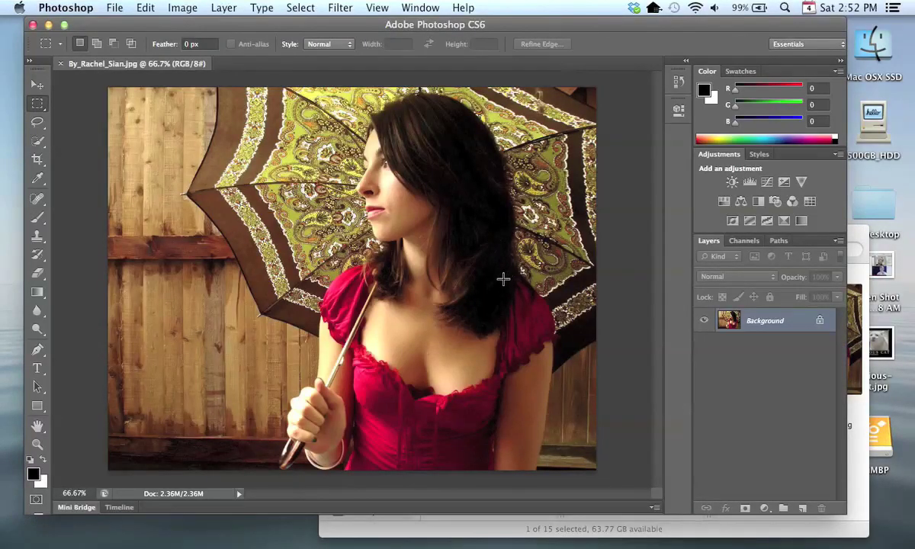
Step: Start saving the photo under a new location, creating a Desktop folder named "Vector portrait demo" for it
left_click(114, 8)
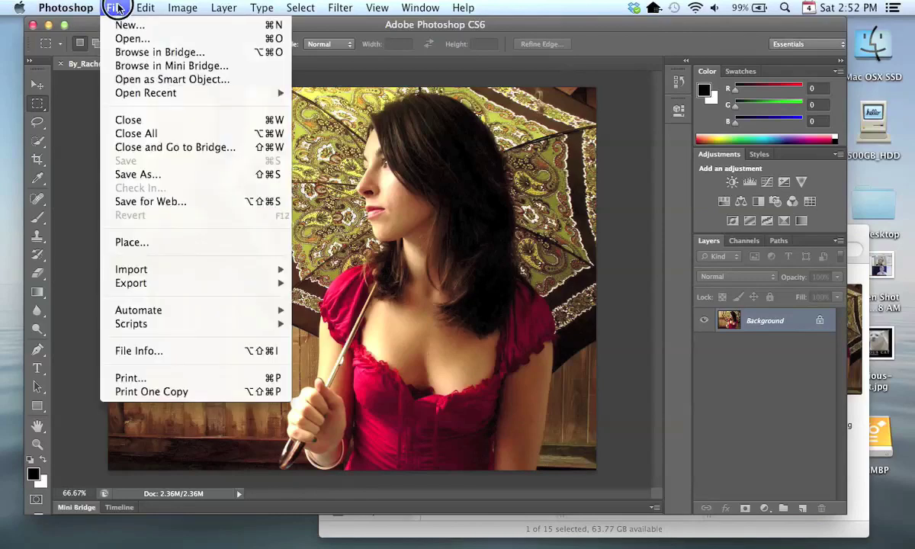
left_click(167, 175)
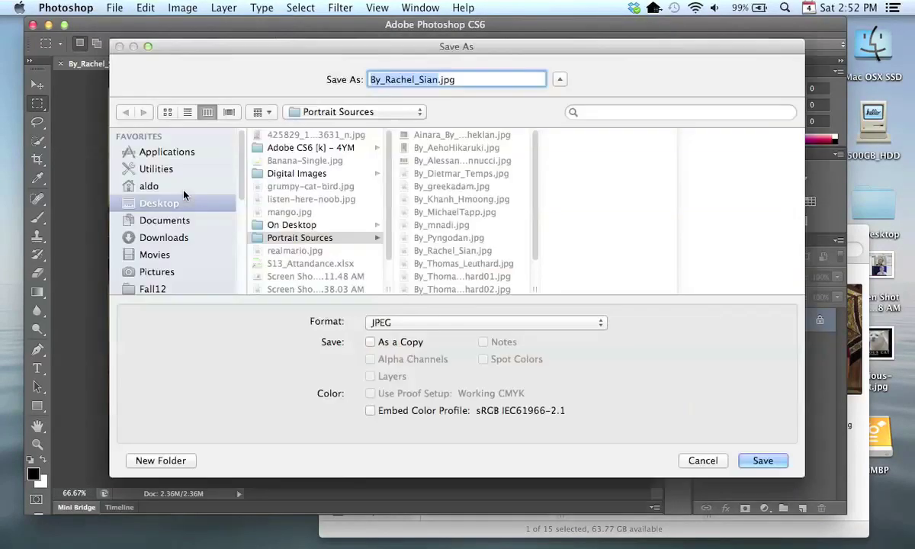
left_click(192, 204)
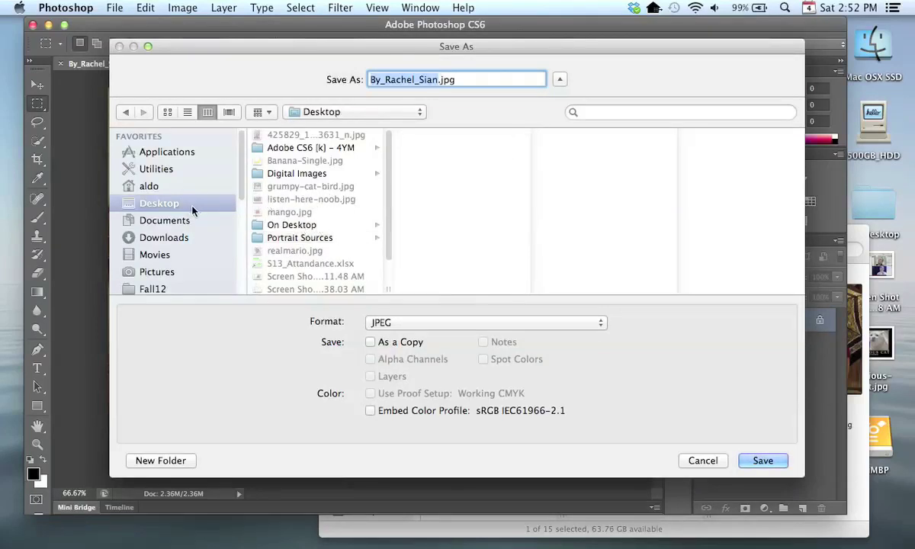
left_click(183, 461)
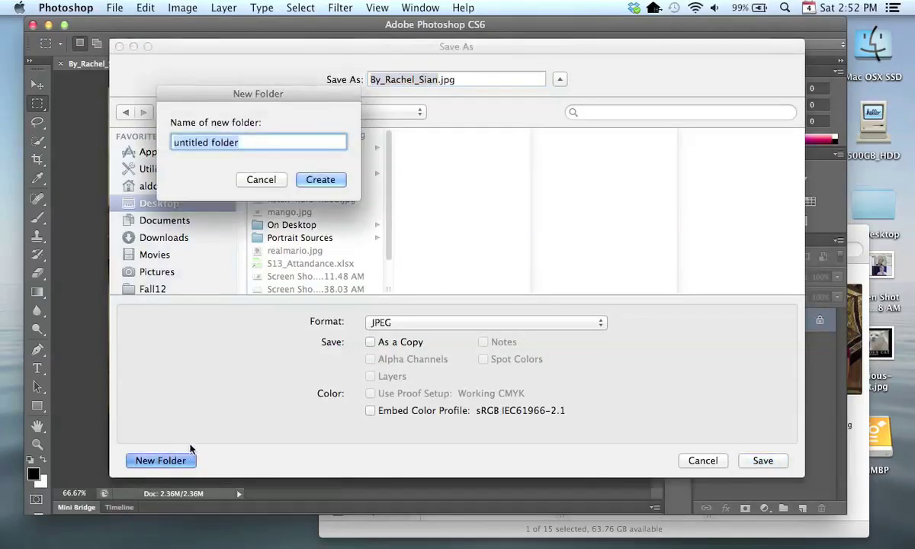
type("Vec")
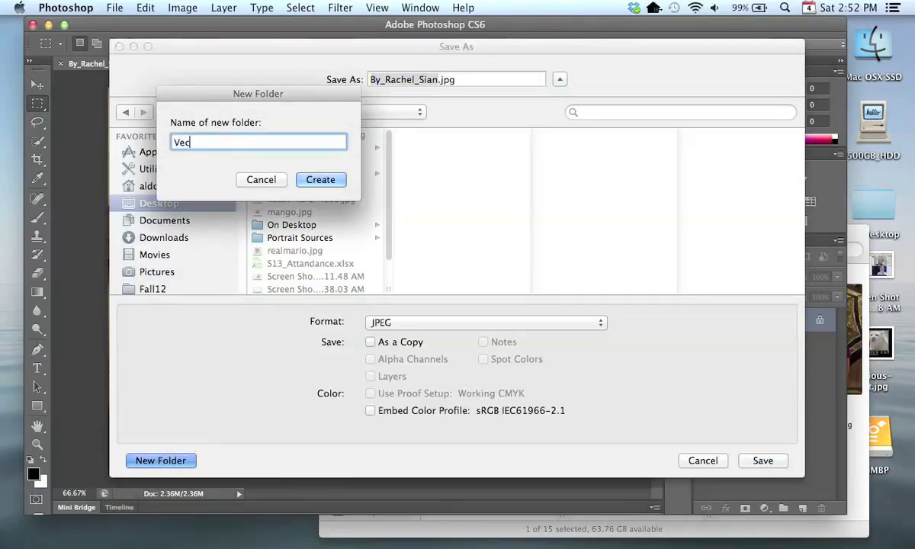
type("tor portrait demo")
left_click(315, 180)
Step: Save the photo in Photoshop format (.psd) in the Vector portrait demo folder
left_click(482, 321)
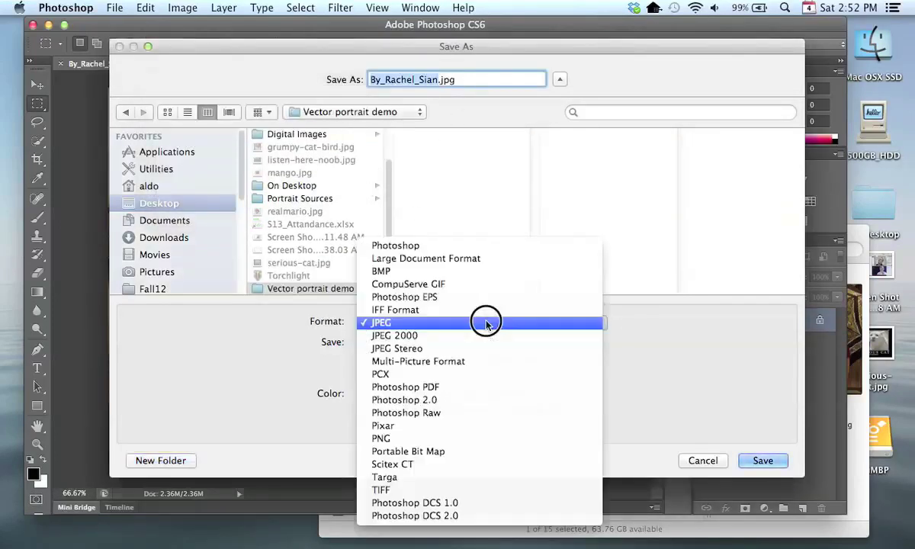
left_click(468, 247)
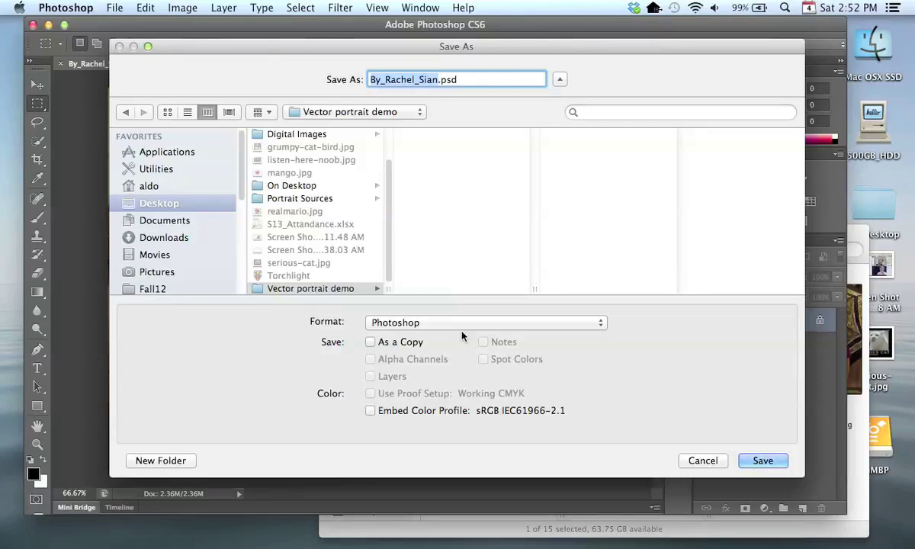
left_click(763, 461)
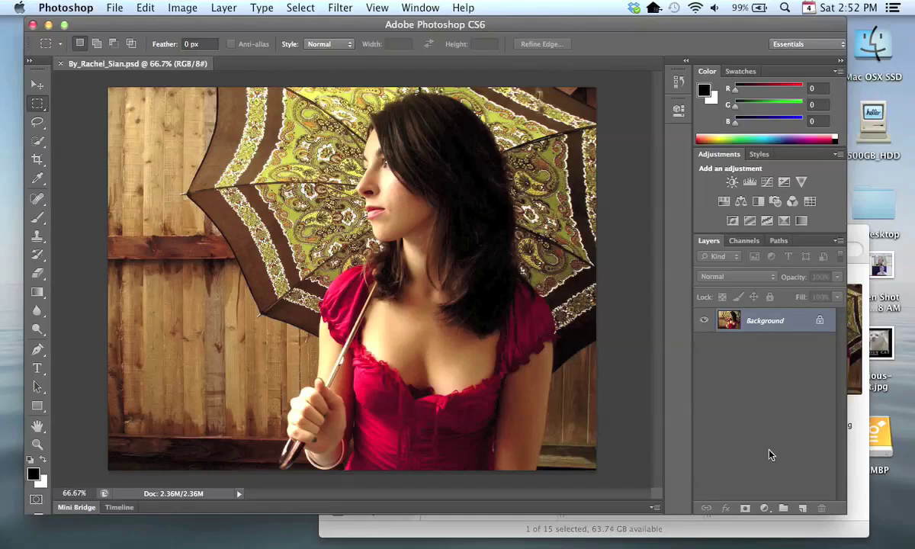
Step: Switch to Illustrator and start a new document
key("super+Tab")
key("super+Tab")
key("super+Tab")
key("super+Tab")
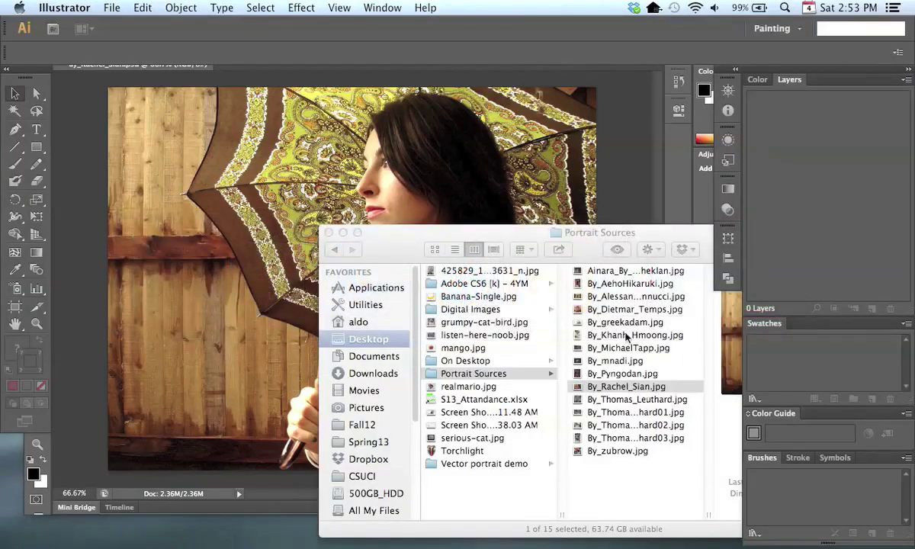
left_click(112, 8)
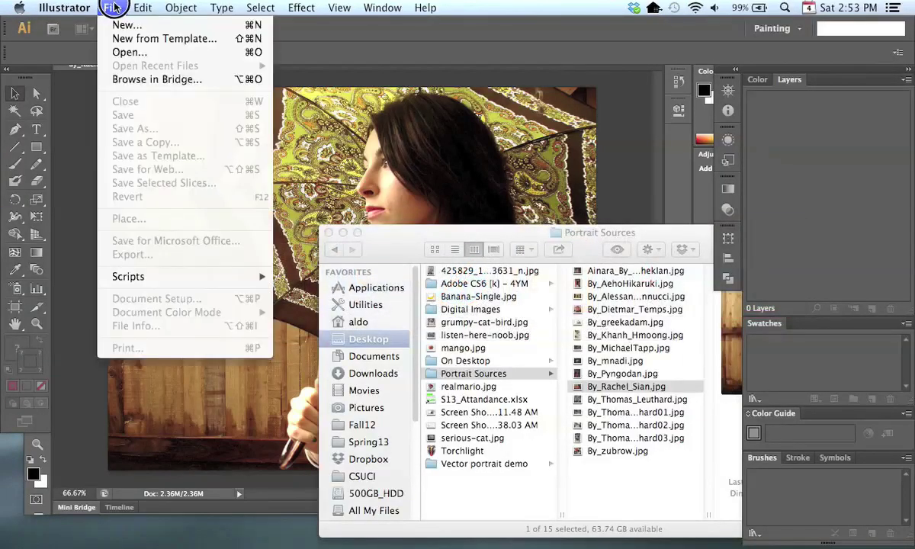
left_click(126, 25)
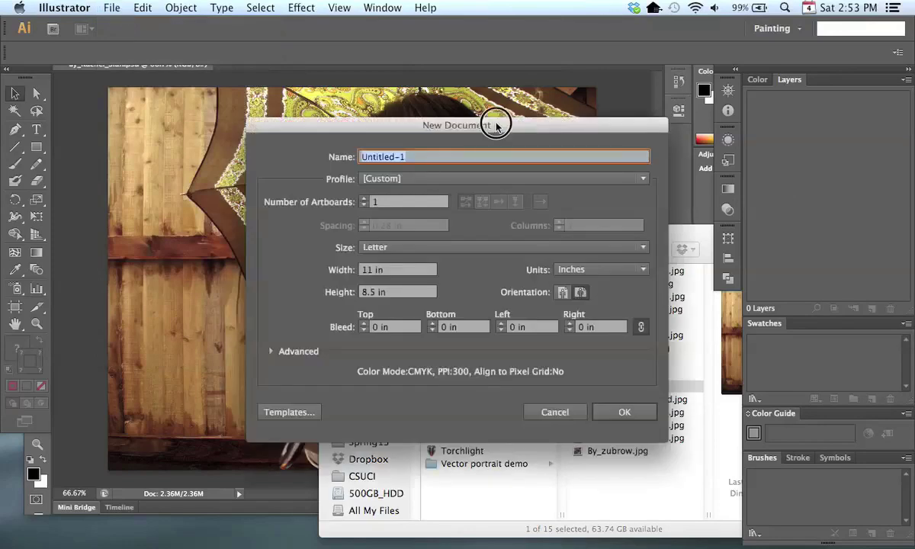
left_click_drag(497, 126, 392, 102)
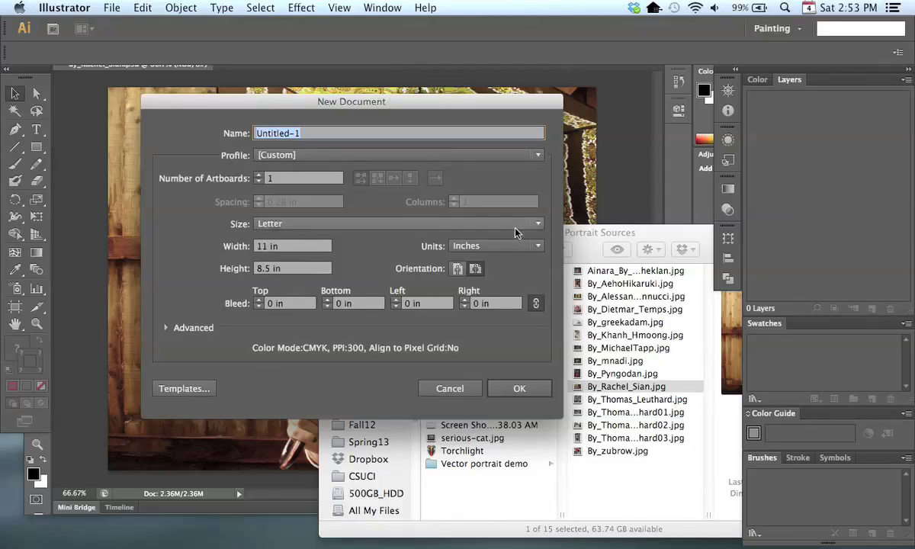
Step: Enter a width of 20 in and height of 15 in, switch to portrait orientation, and create the document
left_click(262, 252)
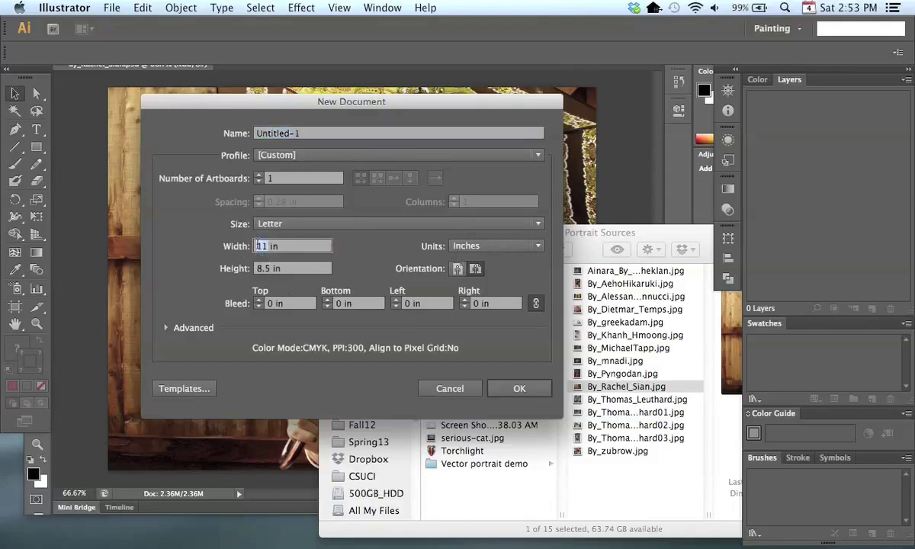
type("20")
double_click(261, 268)
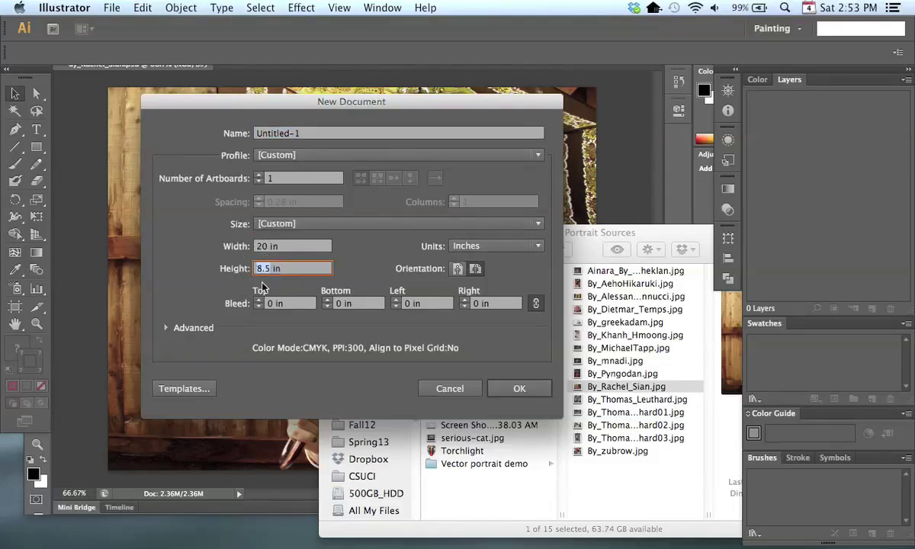
type("15")
left_click(296, 246)
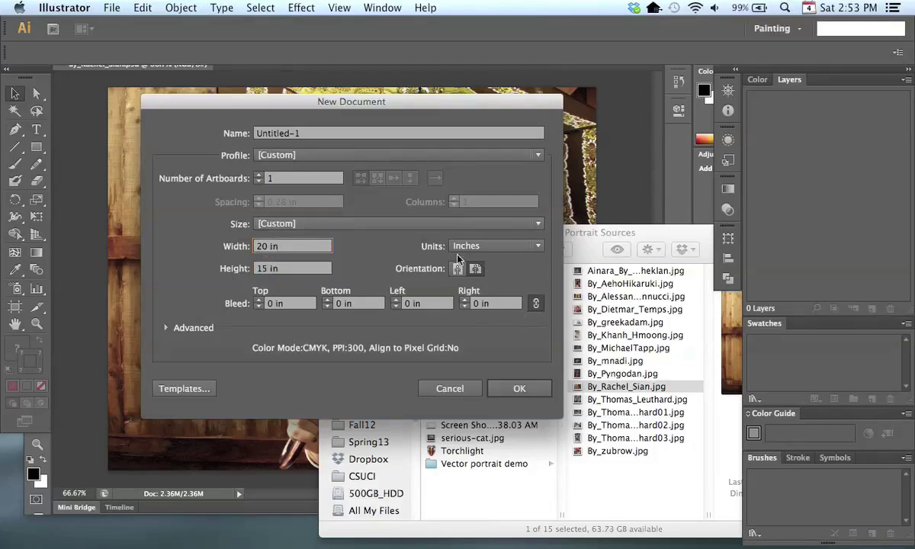
left_click(458, 269)
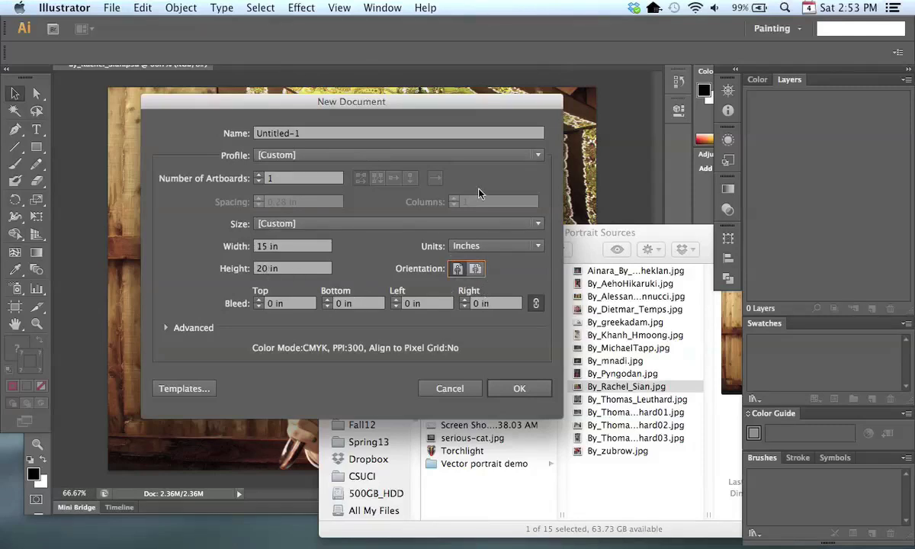
left_click_drag(473, 103, 443, 109)
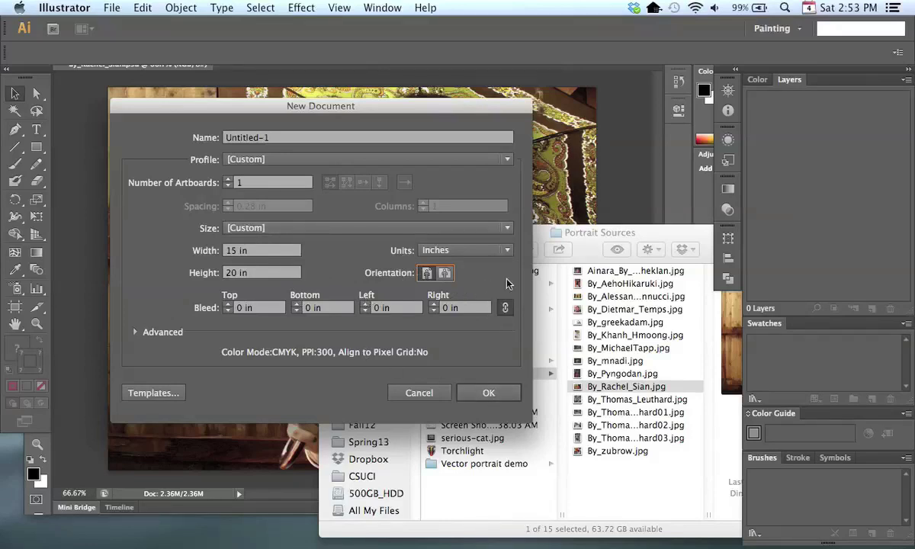
left_click(492, 390)
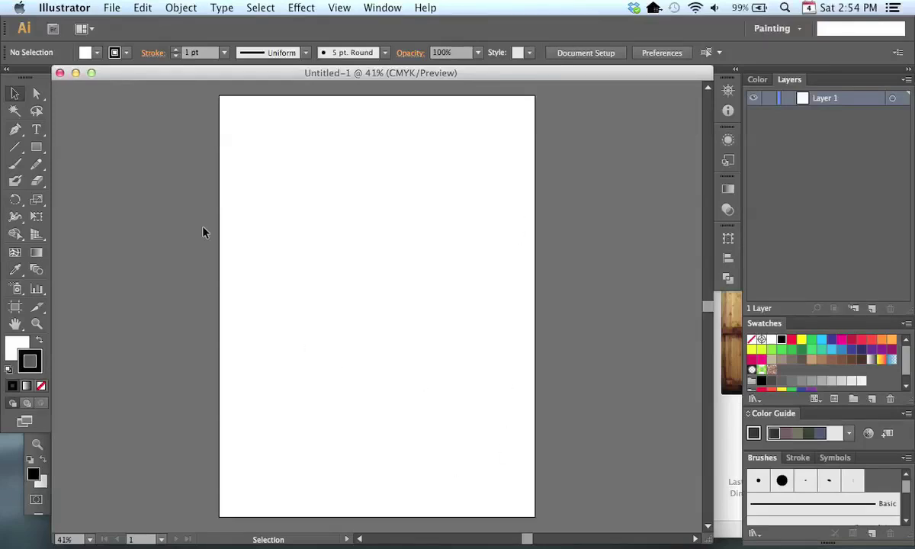
Step: Save the new document as "Vector Portrait" in Adobe Illustrator format in the Desktop's Vector portrait demo folder
left_click(112, 8)
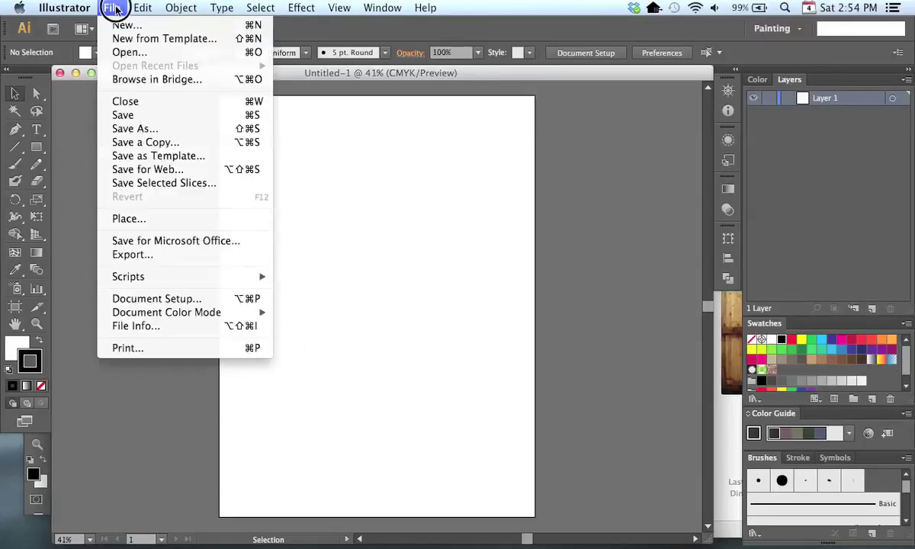
left_click(180, 128)
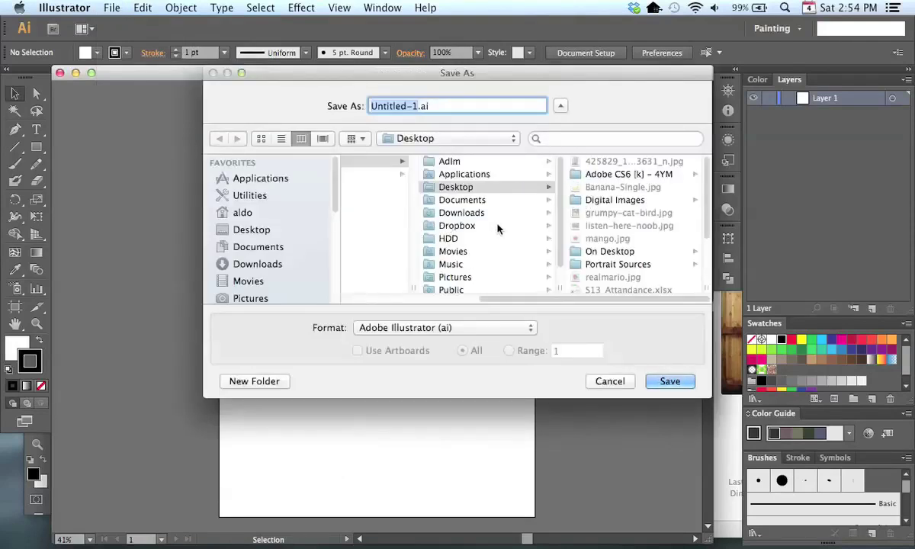
left_click(489, 188)
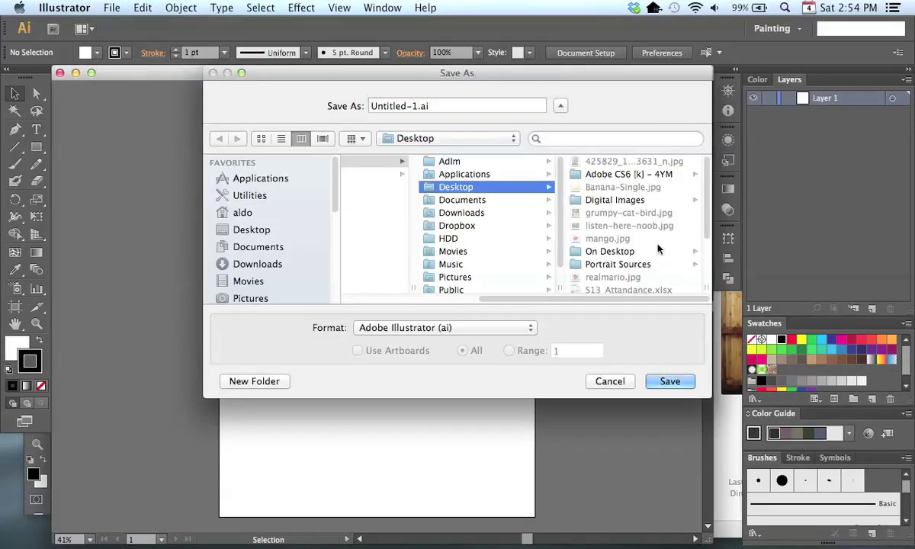
left_click_drag(707, 200, 707, 260)
left_click(672, 288)
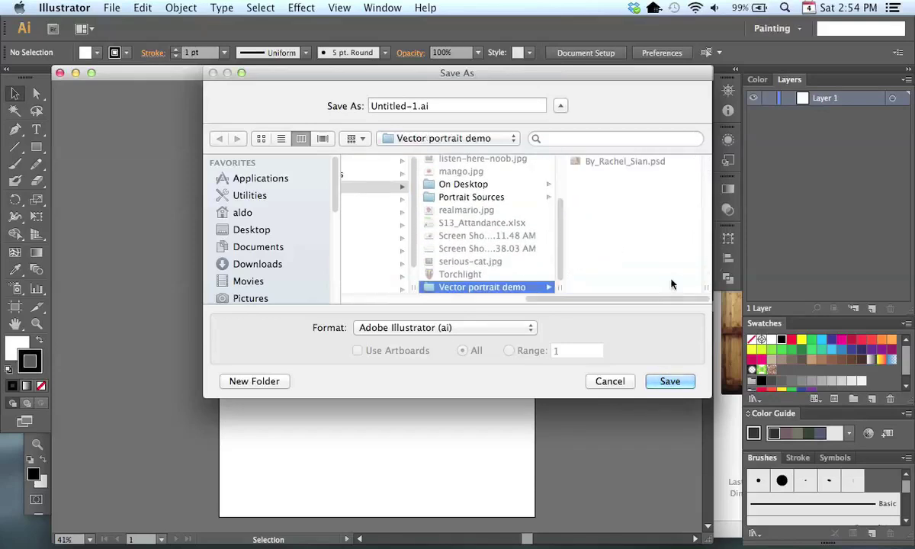
left_click(419, 101)
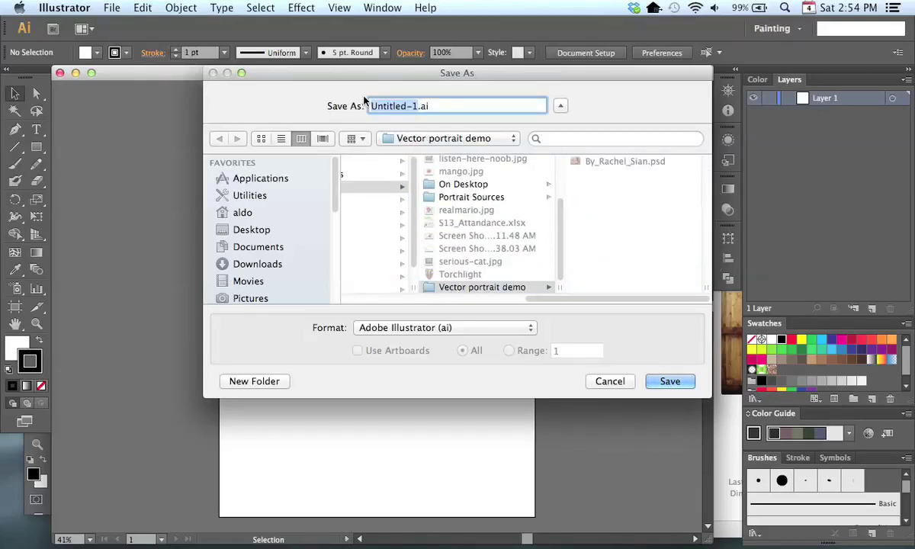
type("Vector Port")
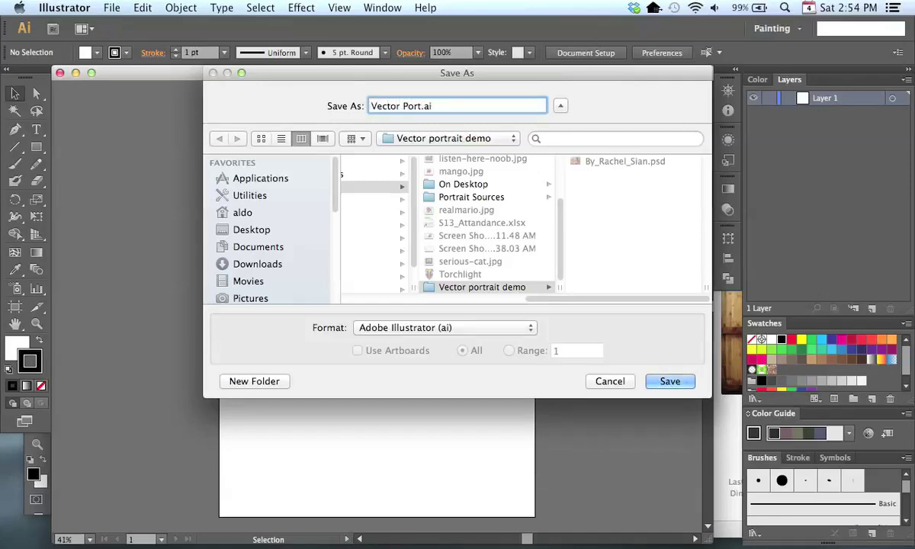
type("rait")
left_click(673, 383)
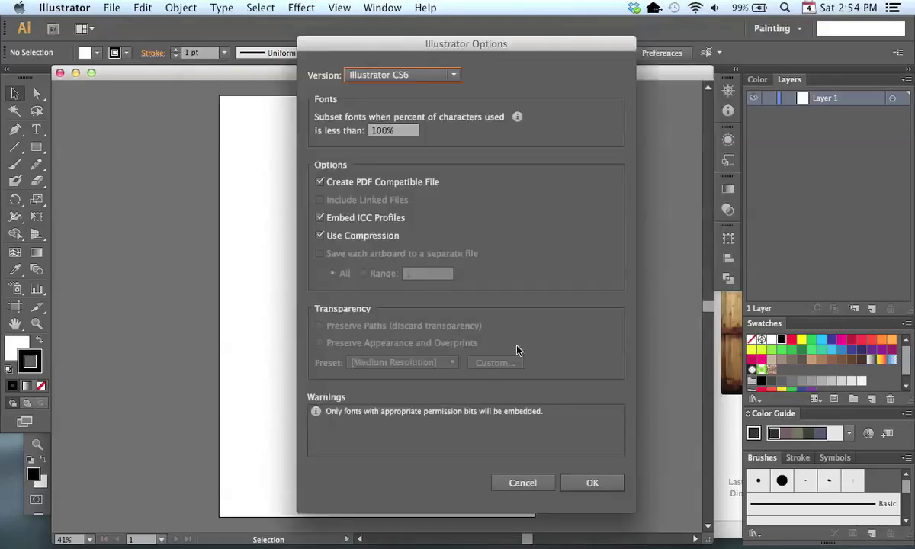
Step: Review the available Illustrator versions, keep Illustrator CS6, and accept the save options
left_click_drag(473, 44, 467, 29)
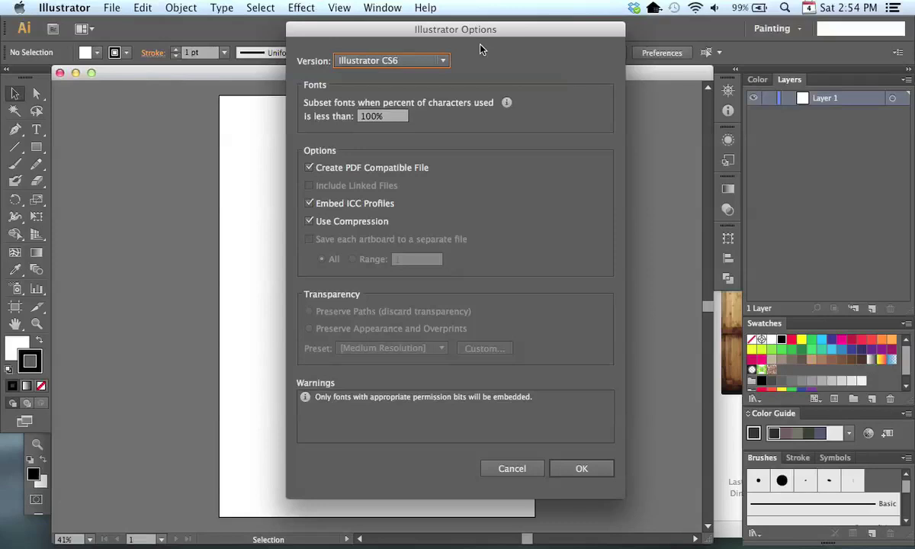
left_click(421, 60)
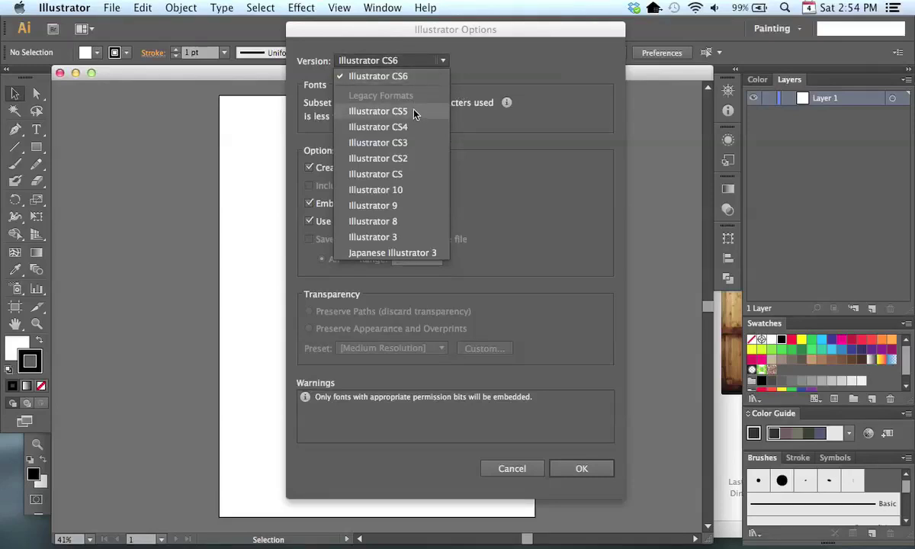
left_click(474, 83)
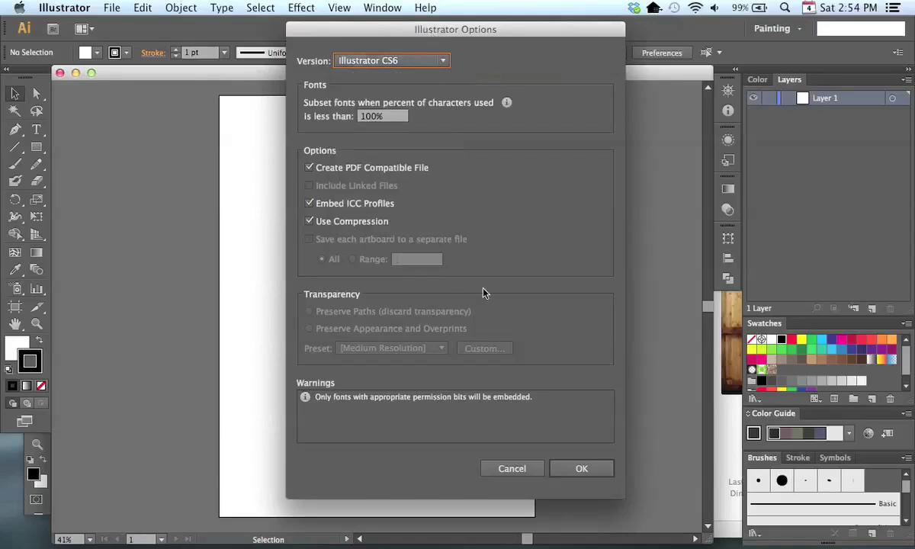
left_click(583, 469)
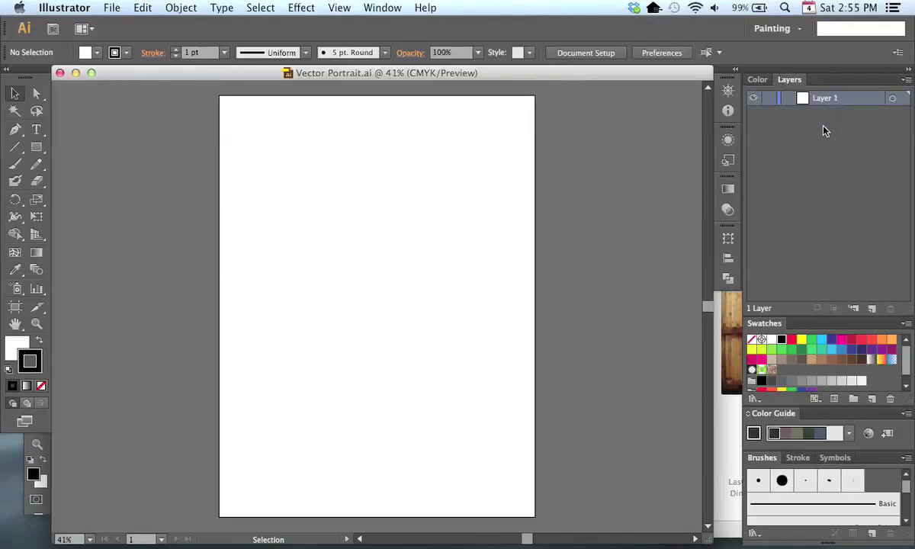
Step: Place the portrait PSD from the Vector portrait demo folder into the document as a linked image
left_click(115, 10)
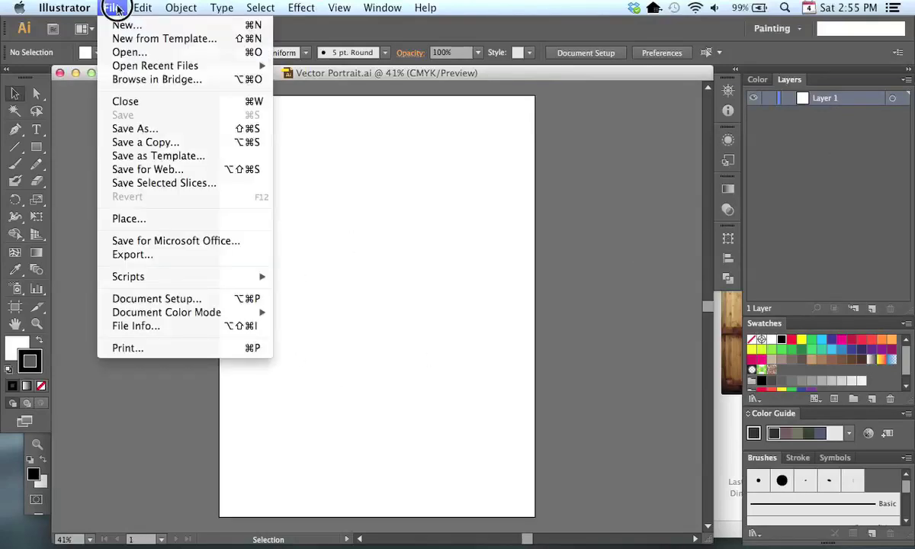
left_click(158, 219)
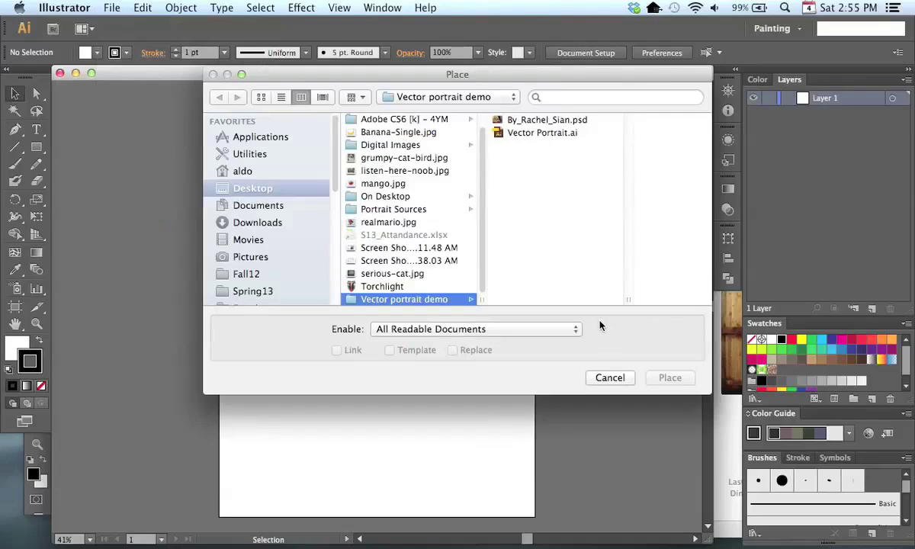
left_click(562, 120)
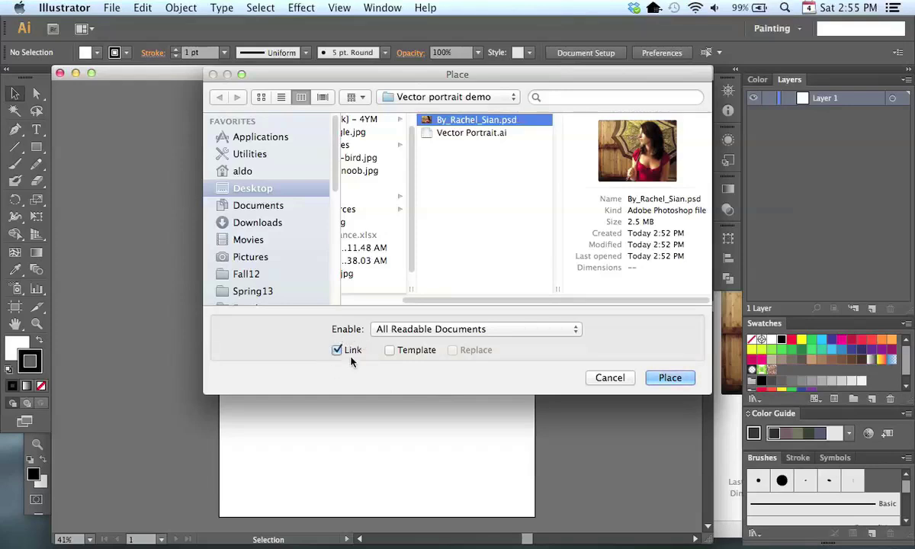
left_click(674, 379)
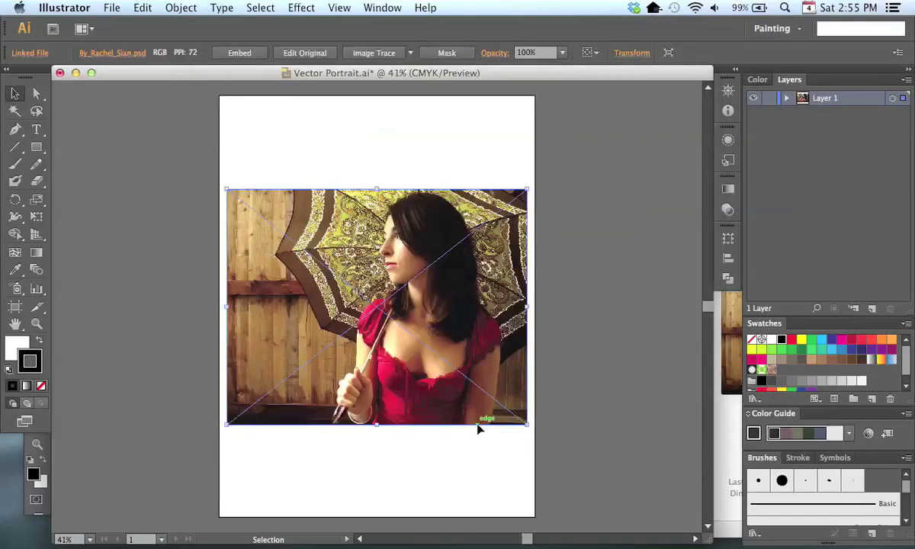
Step: Enlarge the placed photo proportionally to about 35 PPI and align its upper-right corner with the artboard's upper-right corner
left_click_drag(425, 318, 354, 349)
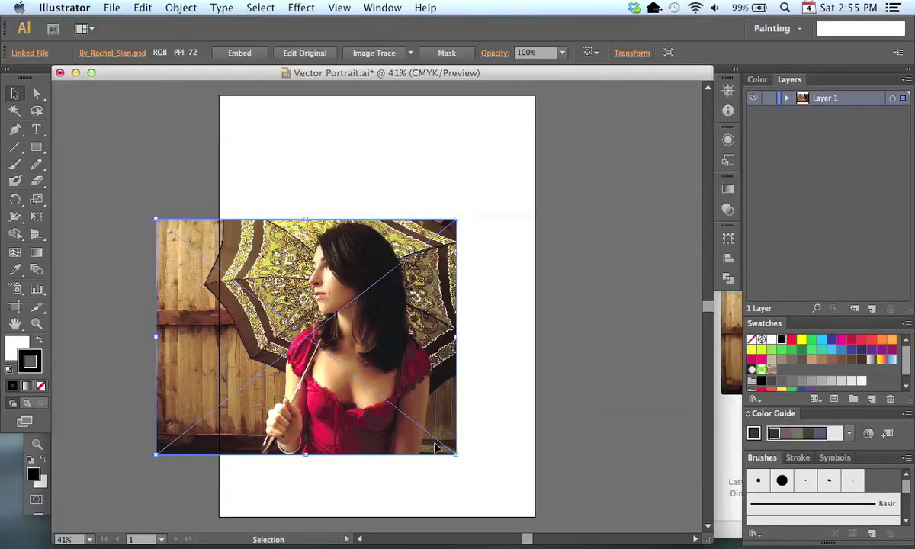
left_click_drag(456, 220, 663, 77)
key("space")
left_click_drag(537, 412, 433, 334)
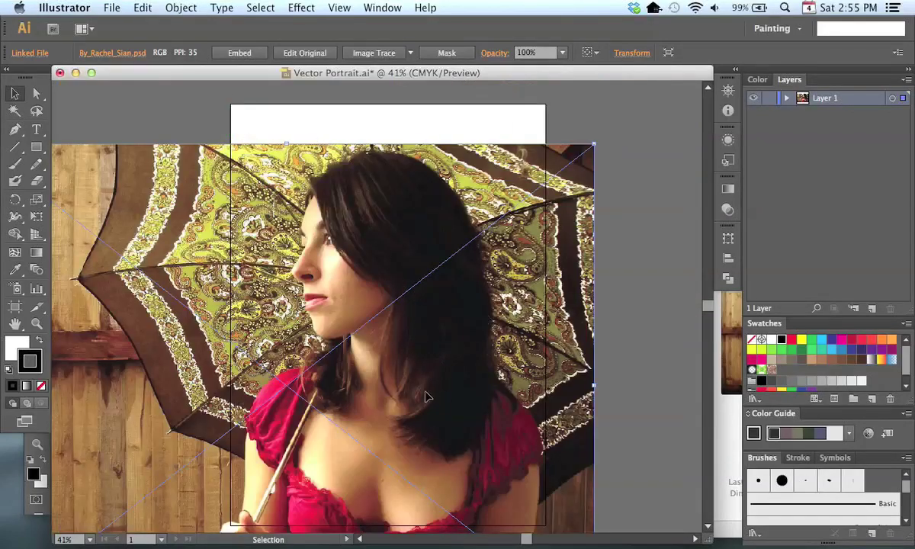
left_click_drag(426, 399, 381, 364)
key("space")
left_click_drag(436, 406, 552, 350)
key("super+minus")
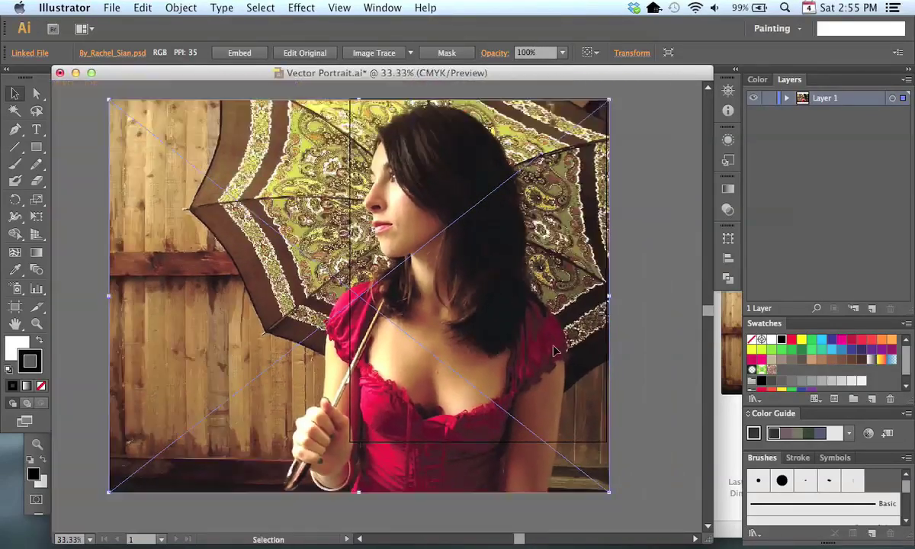
left_click(233, 488)
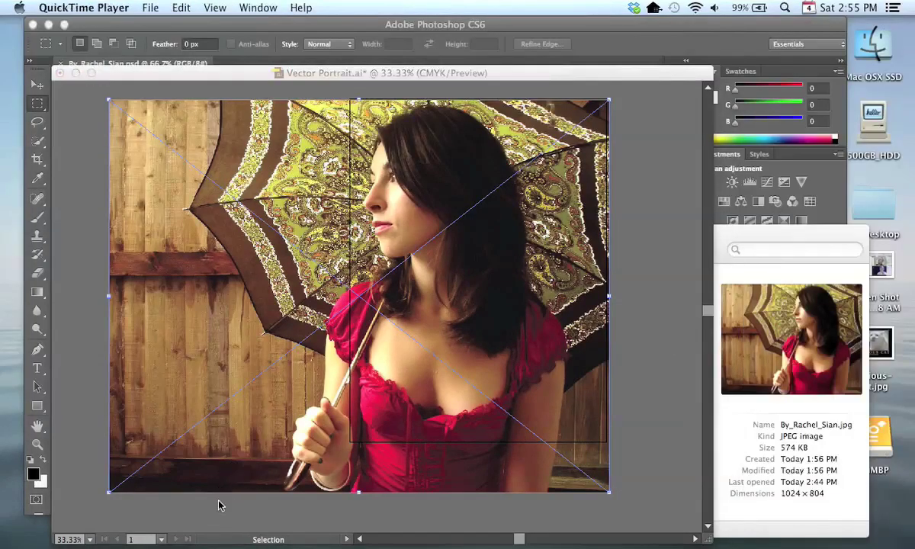
left_click(174, 370)
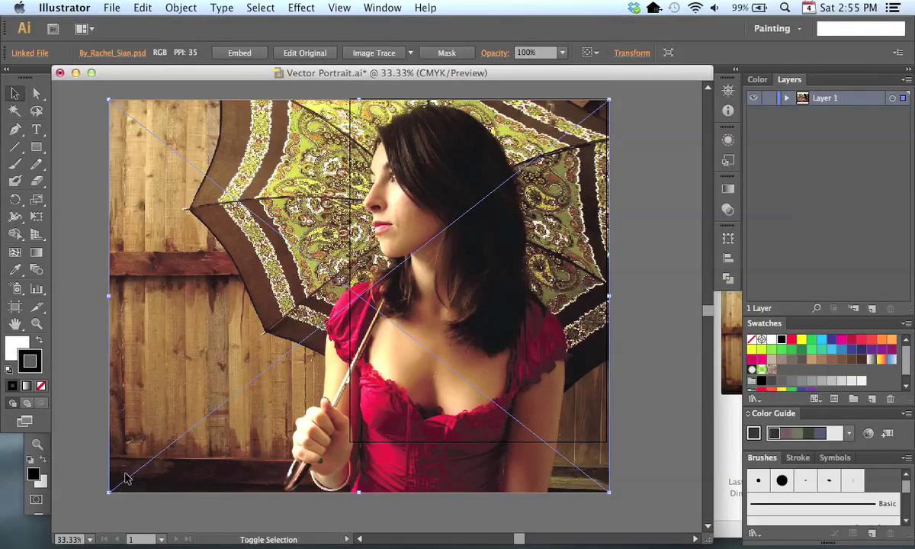
Step: Scale the photo down proportionally to about 44 PPI and roughly centre it vertically, with the woman inside the artboard
left_click_drag(110, 491, 208, 420)
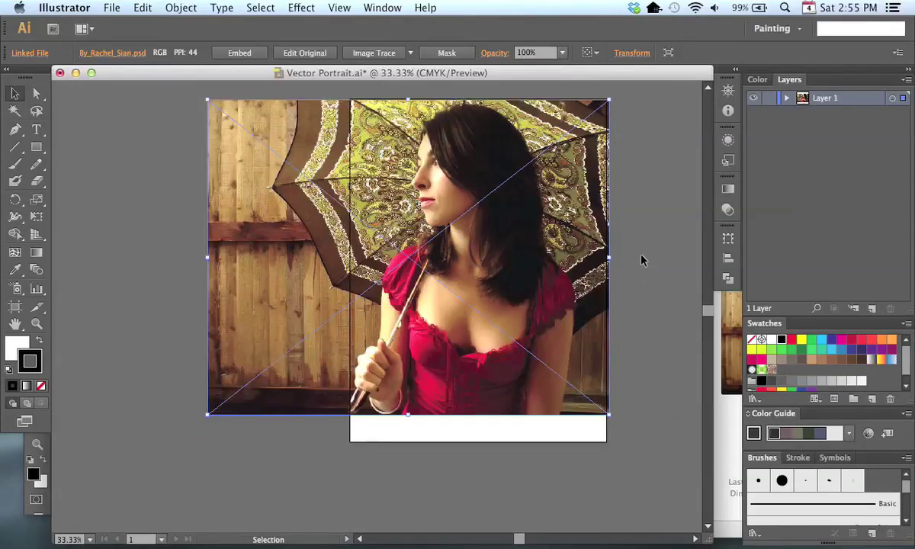
left_click_drag(636, 243, 611, 263)
left_click_drag(513, 299, 520, 316)
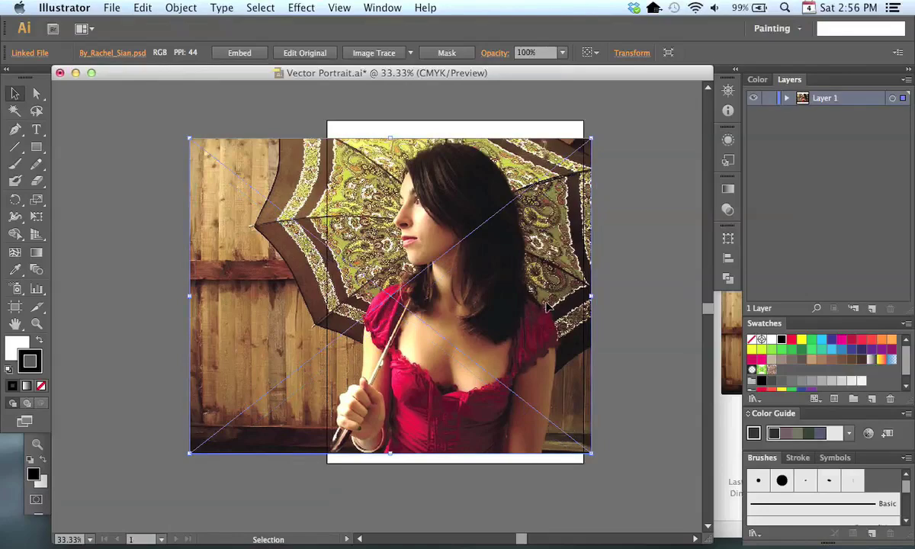
Step: Examine the detail of the woman's face and eye up close, and return to the full artboard
key("super+plus")
key("super+plus")
key("super+plus")
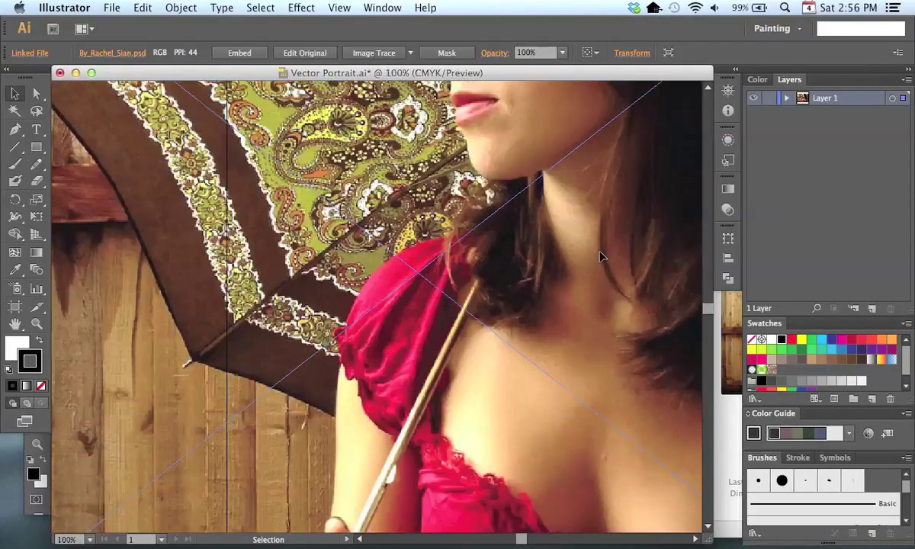
left_click_drag(548, 243, 462, 404)
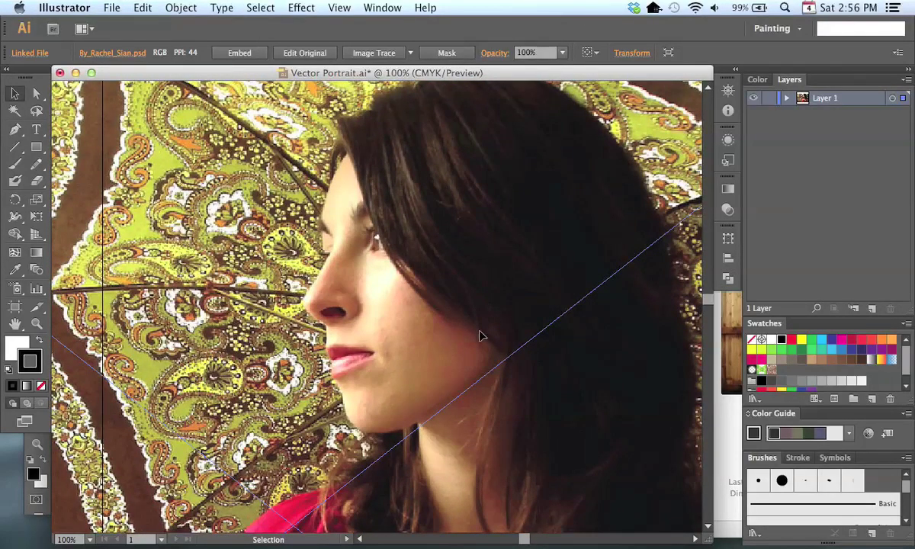
key("super+equal")
key("space")
left_click_drag(480, 235, 456, 261)
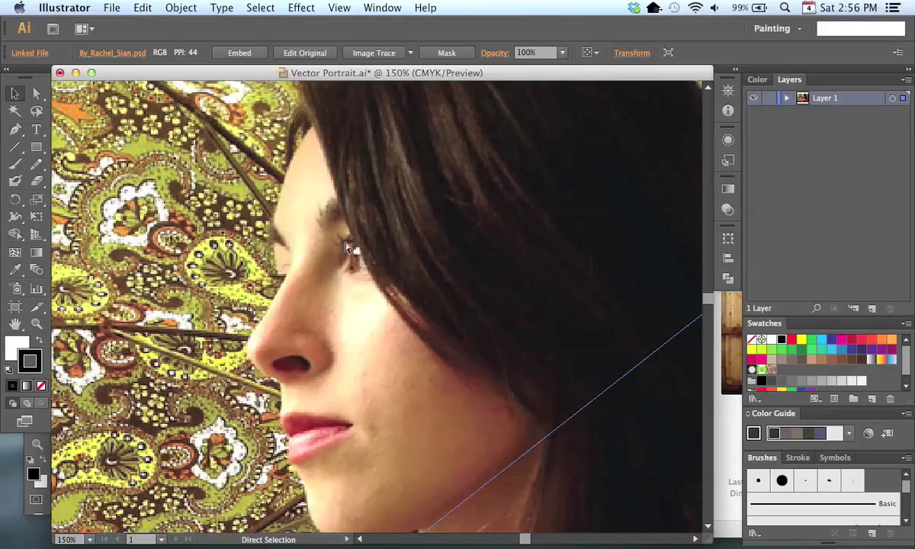
key("super+minus")
key("super+minus")
key("super+minus")
key("super+minus")
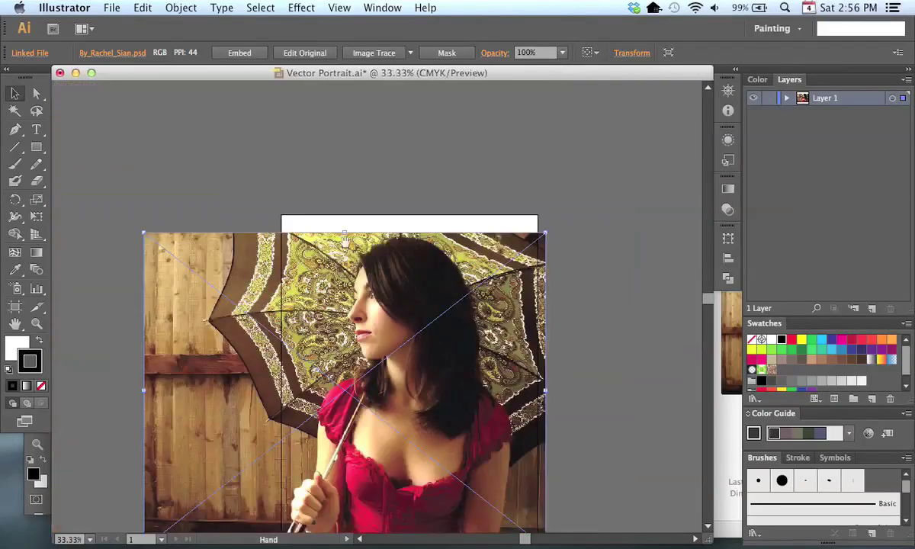
left_click_drag(533, 358, 505, 283)
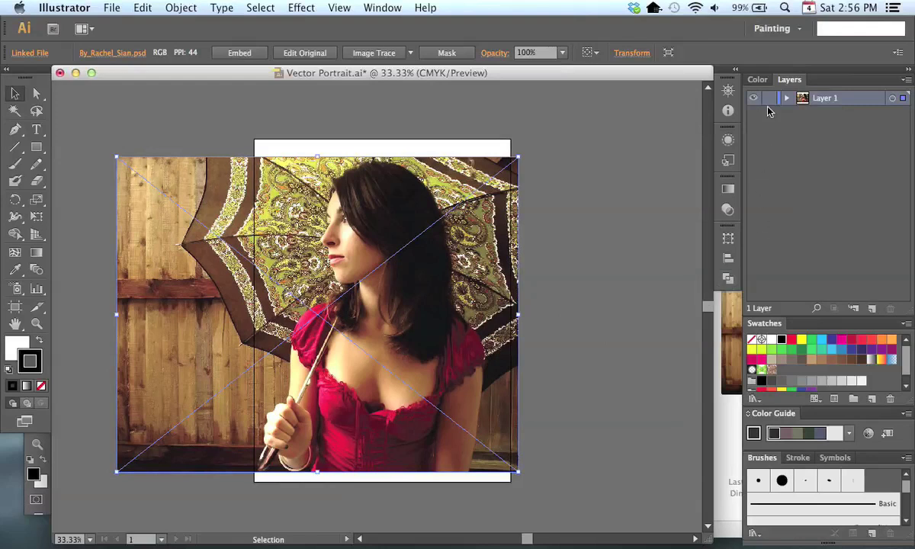
Step: Lock the photo's layer under the new name "Image" and add an empty layer above it
left_click(770, 98)
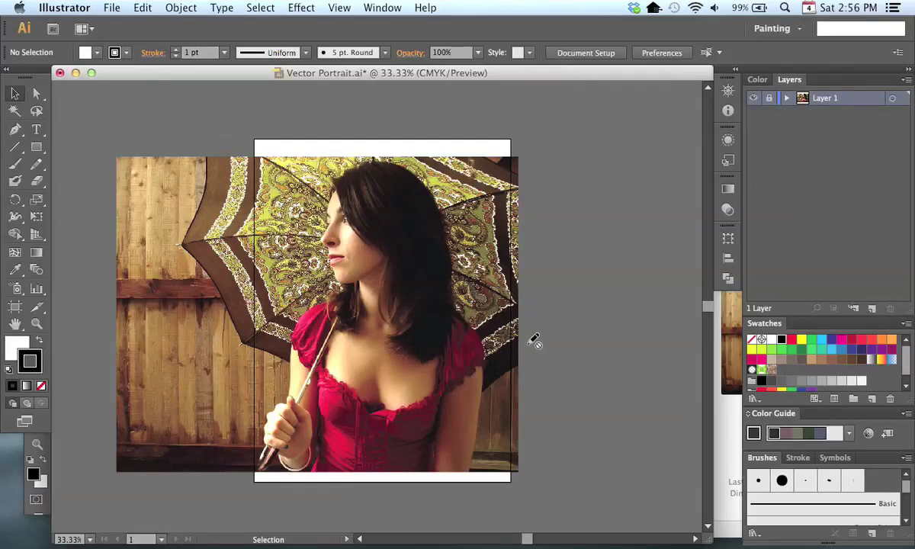
double_click(830, 102)
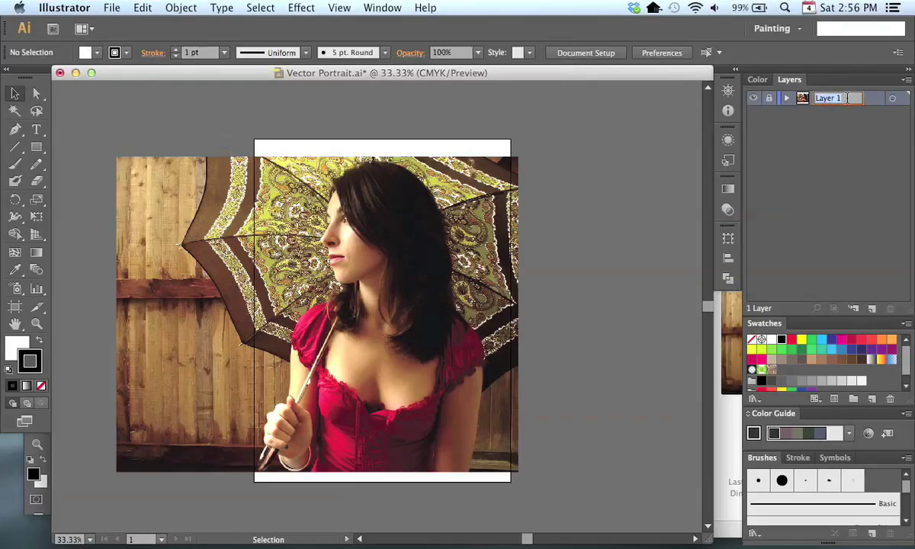
key("BackSpace")
key("Return")
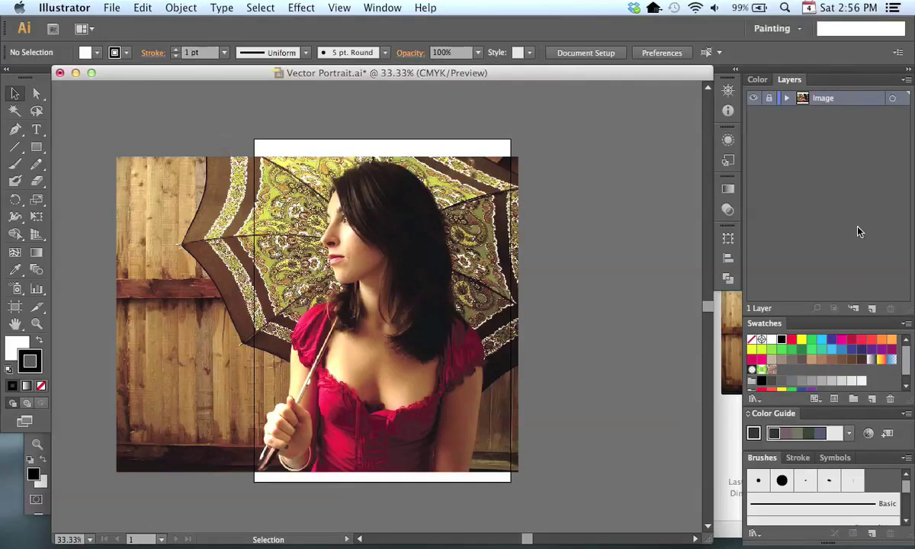
left_click(872, 308)
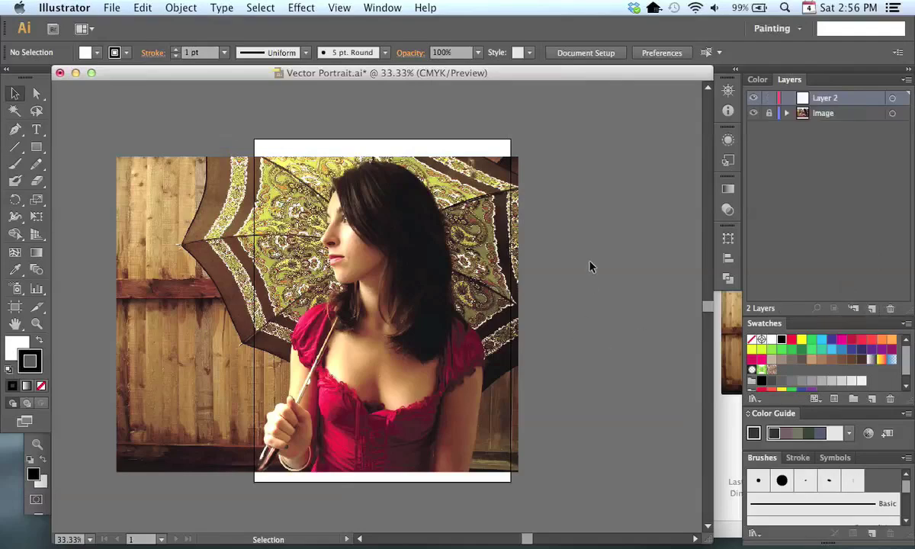
Step: Examine the outlines of the woman's face and hair up close and within the whole composition
key("super+equal")
key("super+equal")
key("super+equal")
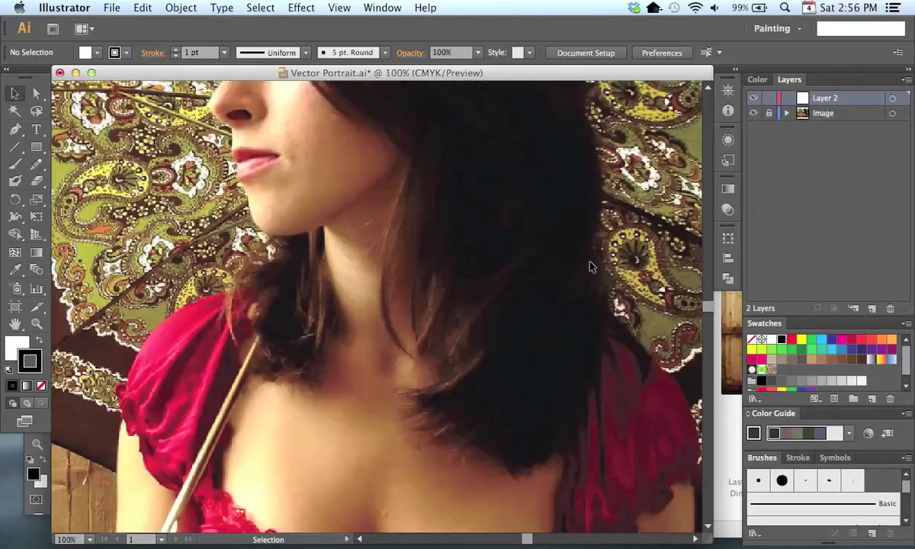
left_click_drag(466, 211, 536, 415)
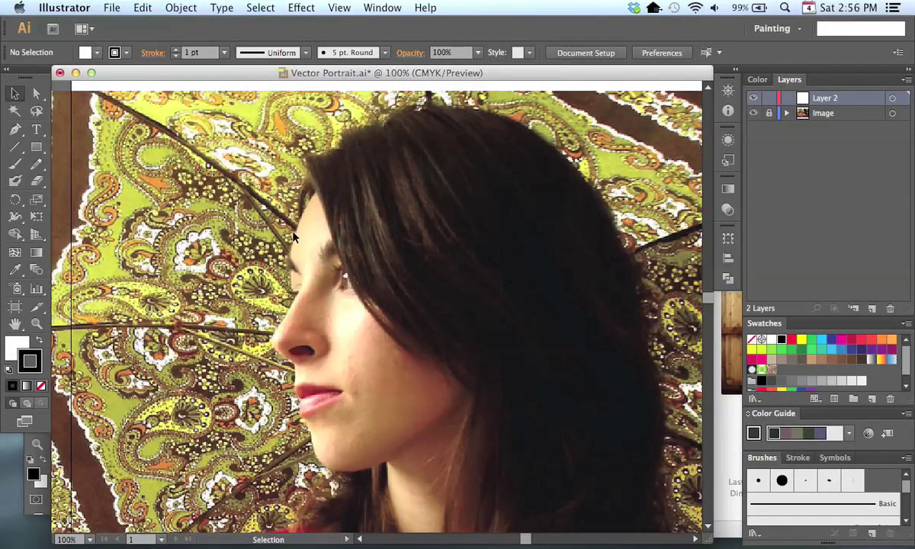
left_click(305, 414)
left_click_drag(533, 334, 476, 290)
key("super+minus")
key("super+minus")
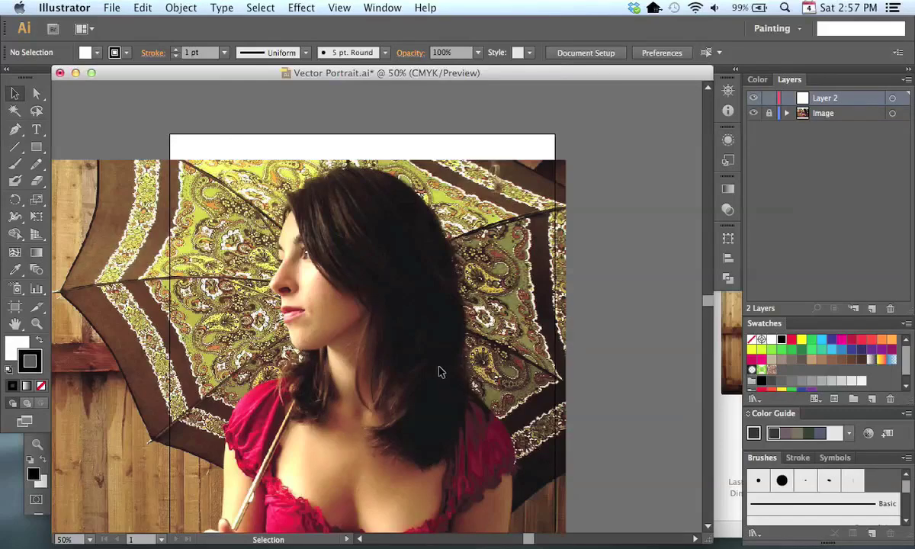
key("super+plus")
key("super+plus")
left_click_drag(444, 281, 493, 298)
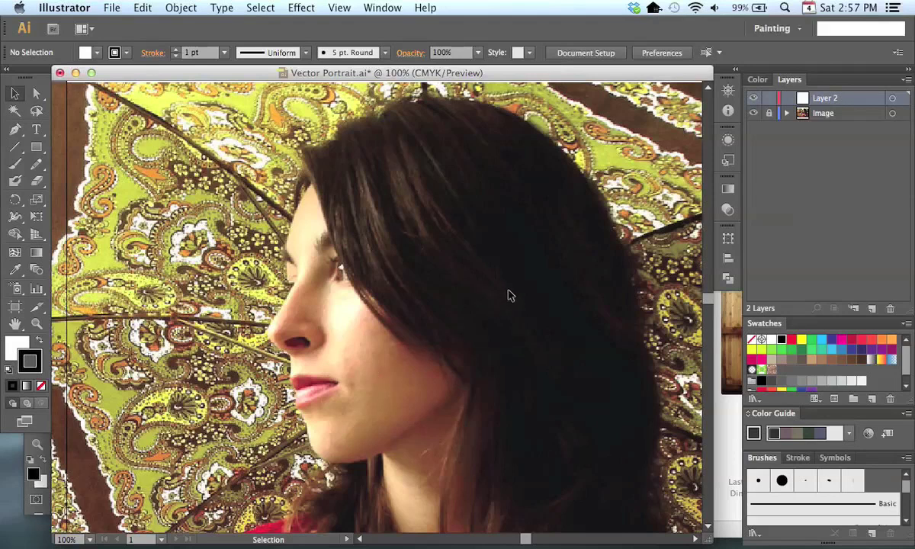
Step: Start a Pen path across the top of the hair toward the forehead and set its fill to none
left_click(14, 129)
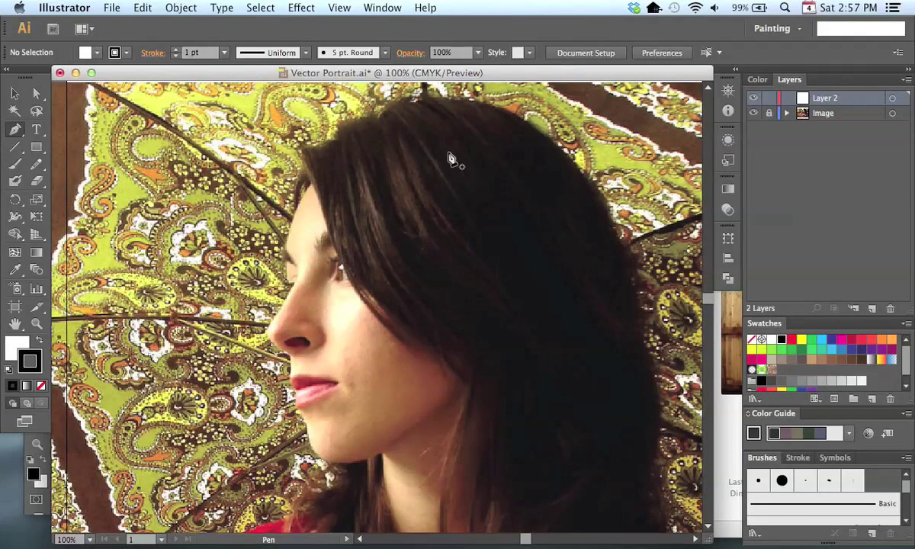
left_click(466, 126)
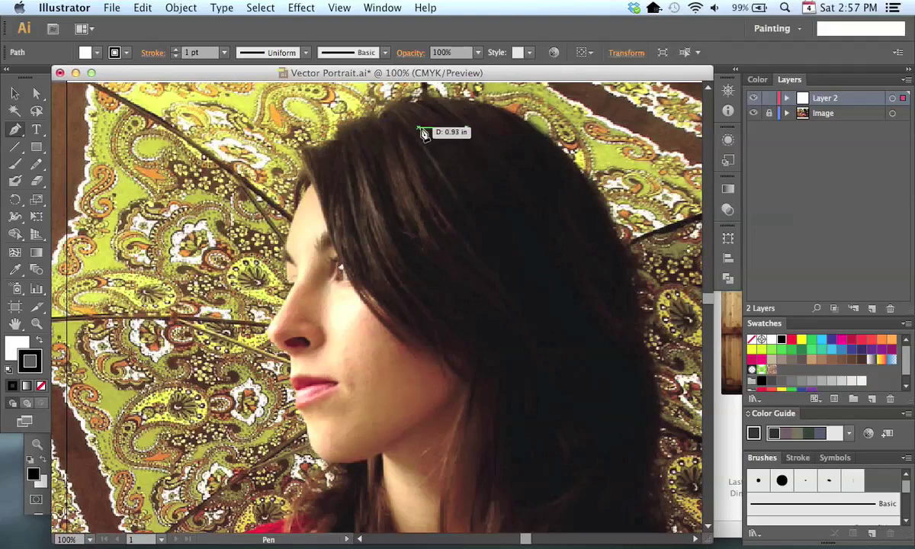
left_click_drag(422, 127, 345, 155)
left_click(329, 157)
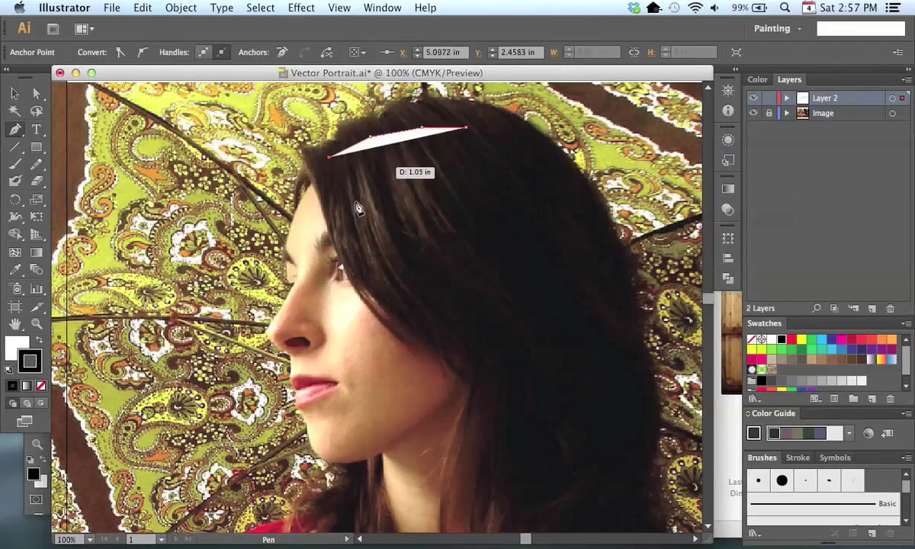
left_click(16, 348)
left_click(41, 386)
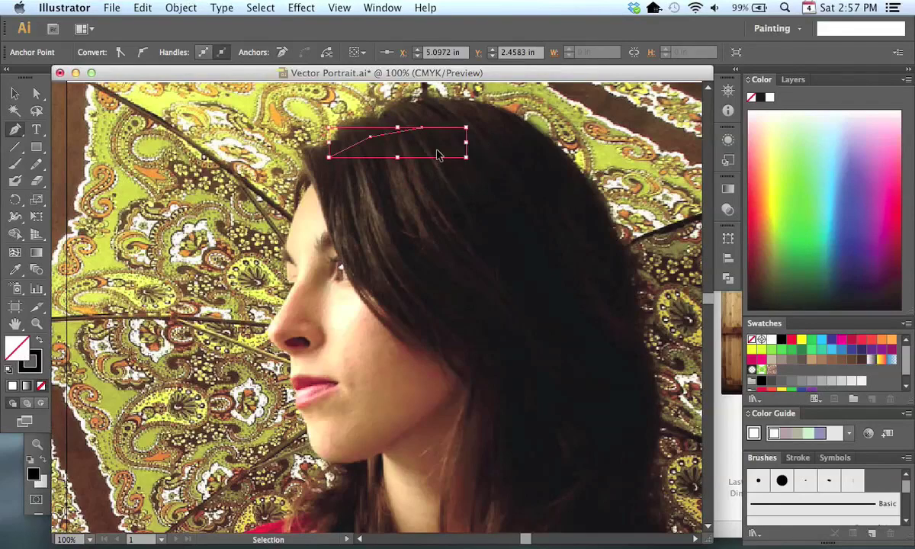
Step: Extend the open path with a straight segment down to the hairline at the top of the forehead
key("super+plus")
left_click_drag(343, 206, 379, 305)
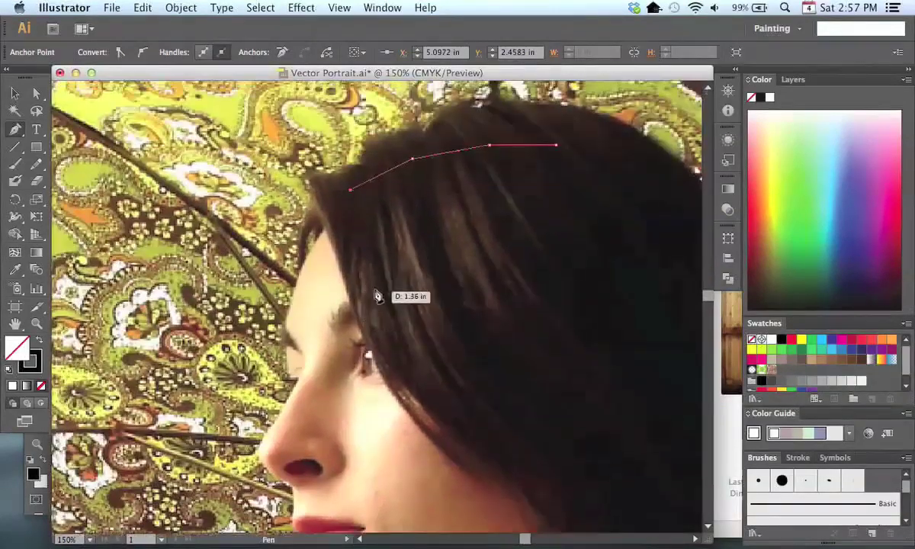
left_click(326, 228)
scroll(364, 272, "down", 2)
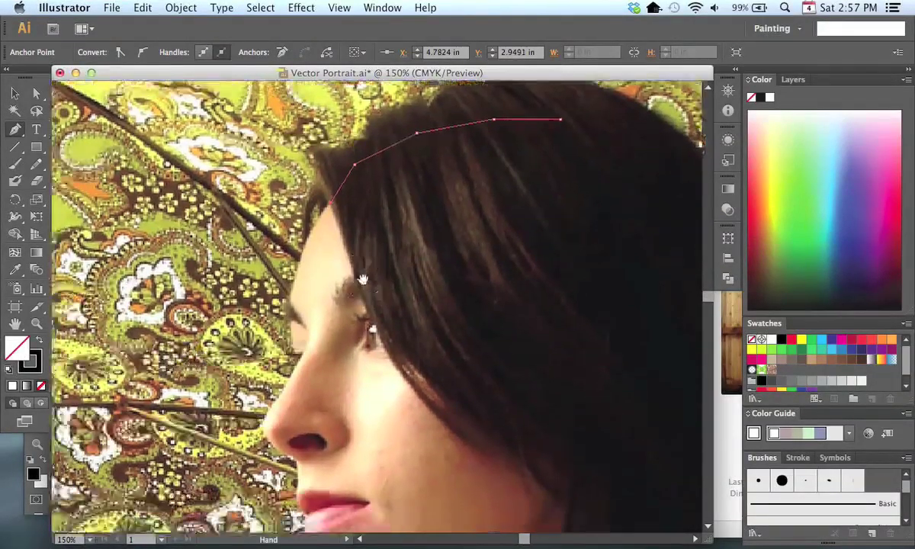
Step: Trace the forehead and far eye profile with curved segments down to the nose bridge, and retract the last anchor's outgoing handle
key("super+equal")
key("super+equal")
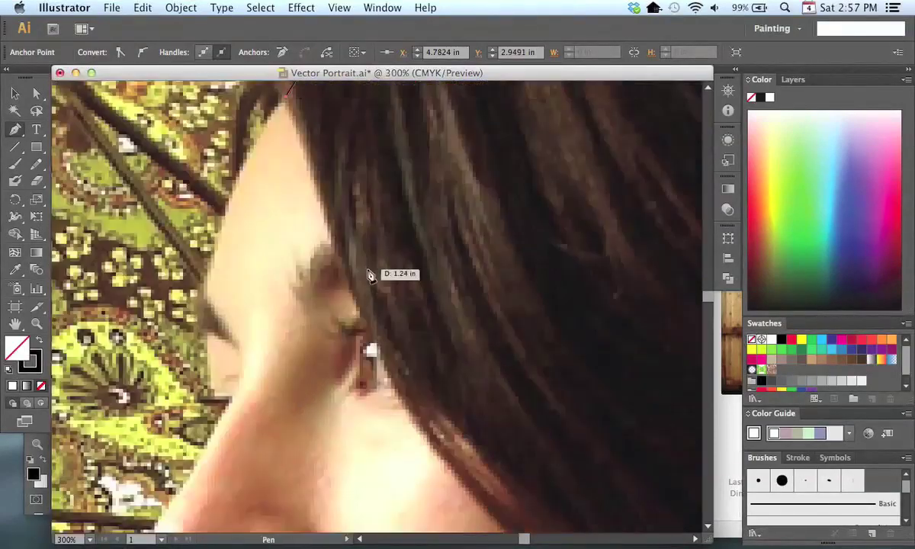
left_click_drag(368, 286, 390, 333)
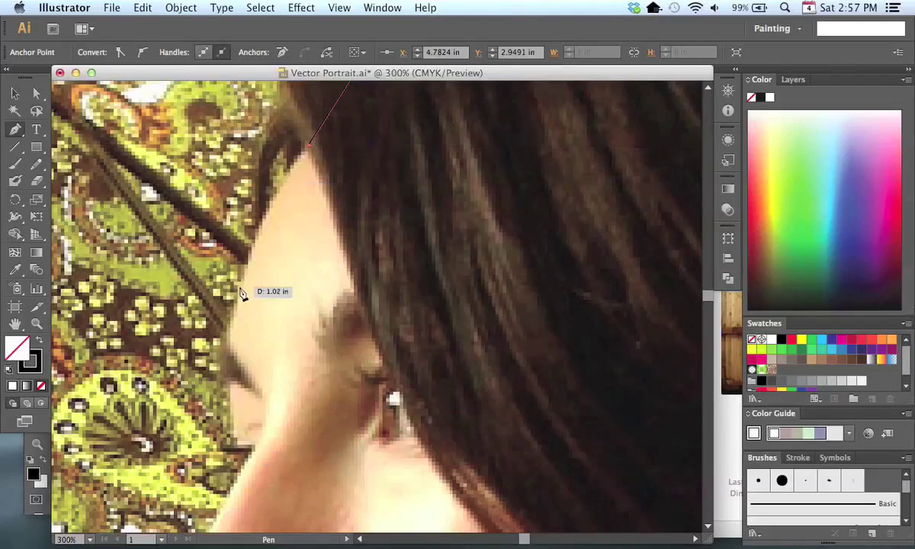
left_click_drag(241, 294, 227, 344)
key("space")
left_click_drag(312, 320, 333, 259)
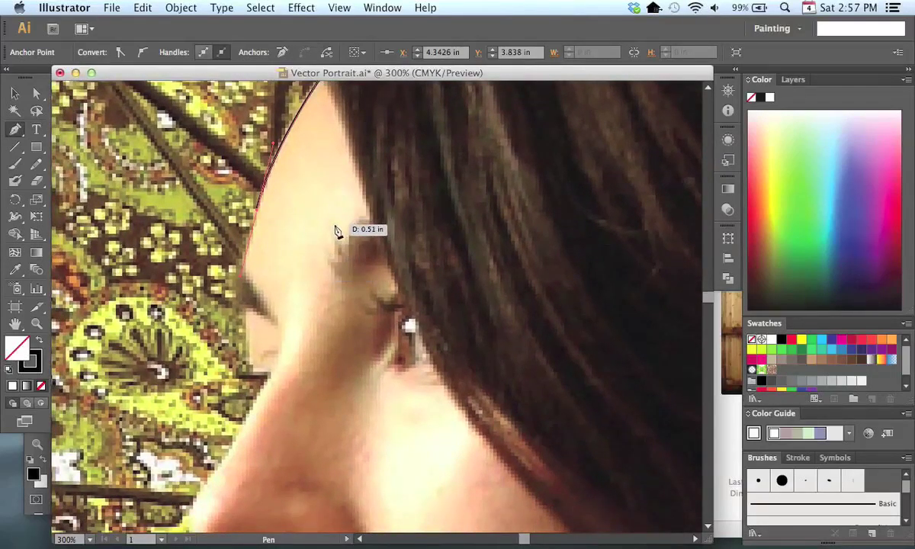
left_click_drag(254, 373, 265, 412)
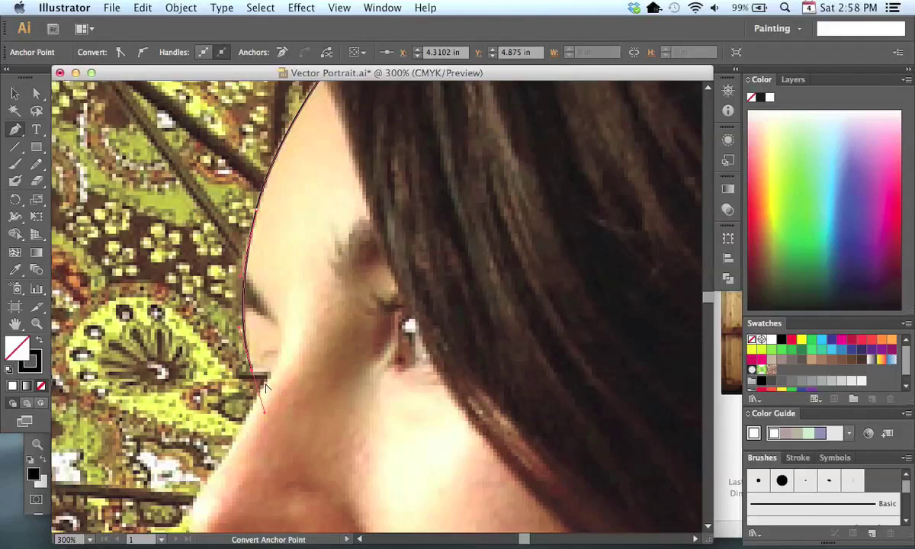
left_click(256, 377)
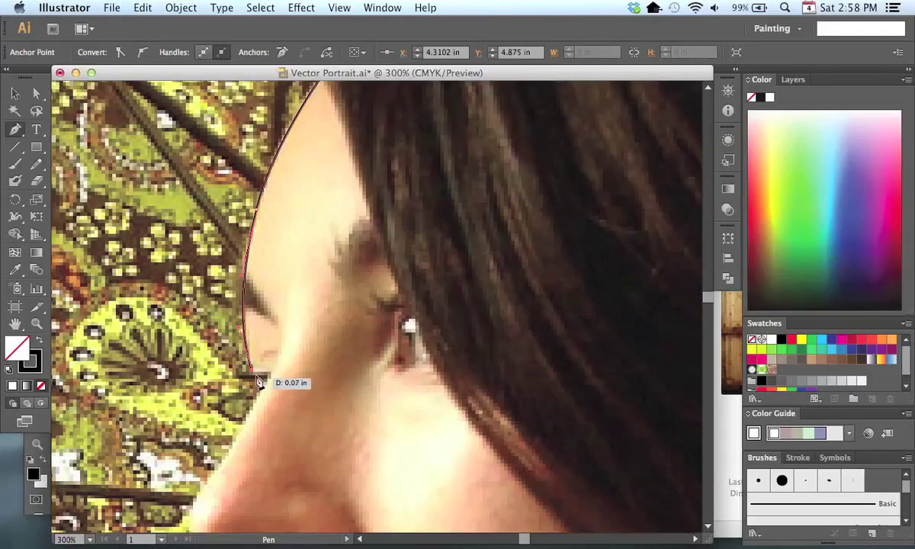
Step: Trace the nose profile with curved segments from the nose bridge down and around the tip of the nose
left_click(258, 377)
key("space")
left_click_drag(356, 385, 456, 256)
left_click_drag(342, 295, 300, 358)
key("space")
left_click_drag(376, 328, 396, 285)
left_click_drag(309, 350, 325, 375)
Step: Trace the underside of the nose to its base above the upper lip, and make the last anchor a corner
scroll(368, 328, "down", 2)
scroll(367, 327, "right", 1)
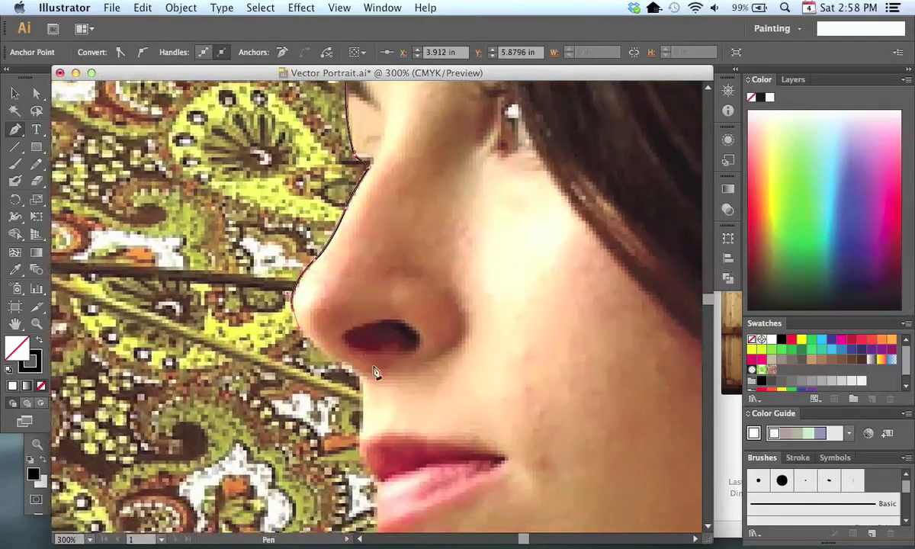
left_click(362, 379, "super")
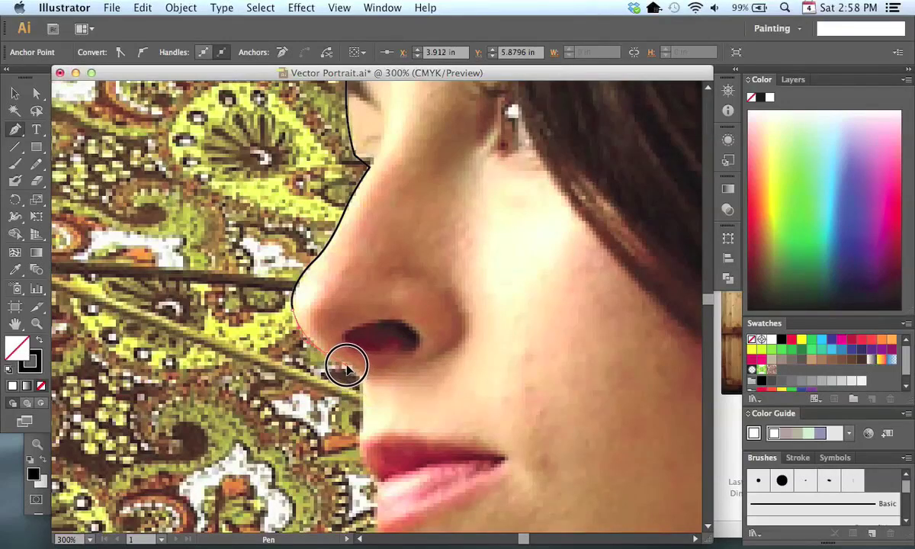
left_click_drag(347, 366, 368, 383)
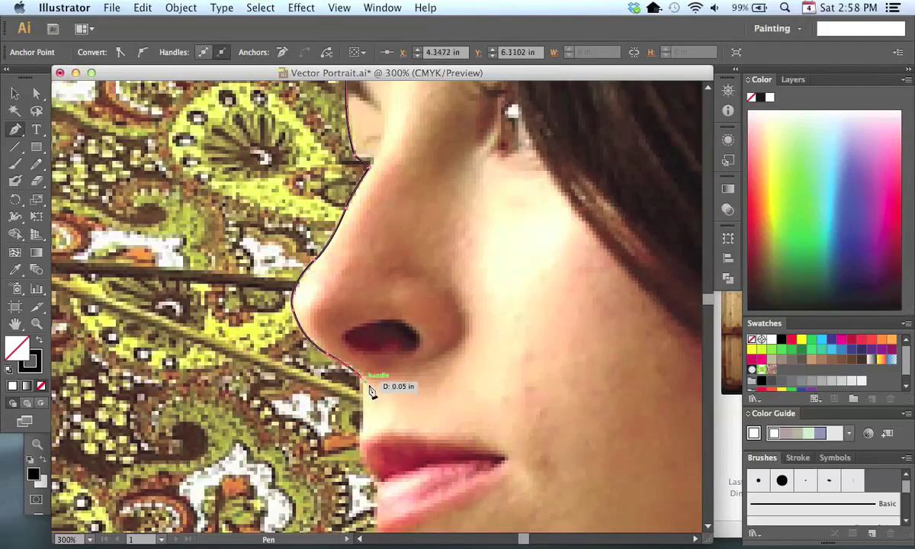
key("alt")
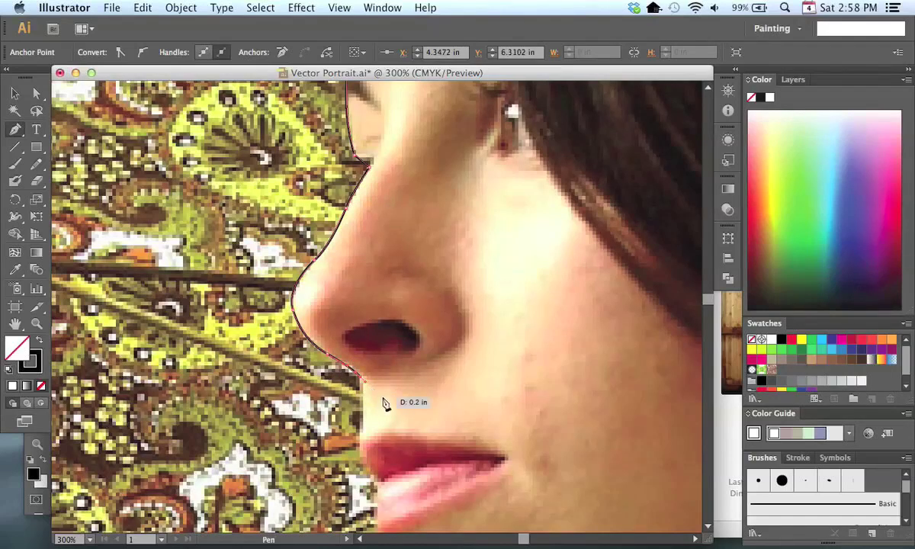
key("alt")
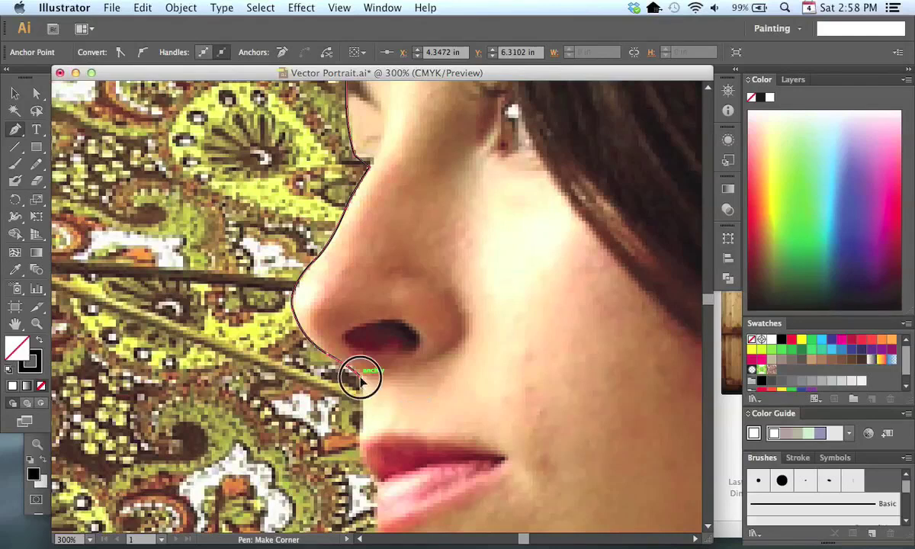
Step: Trace the curve from the nose base over the upper lip to the mouth opening, and retract the last anchor's outgoing handle
left_click_drag(424, 397, 405, 283)
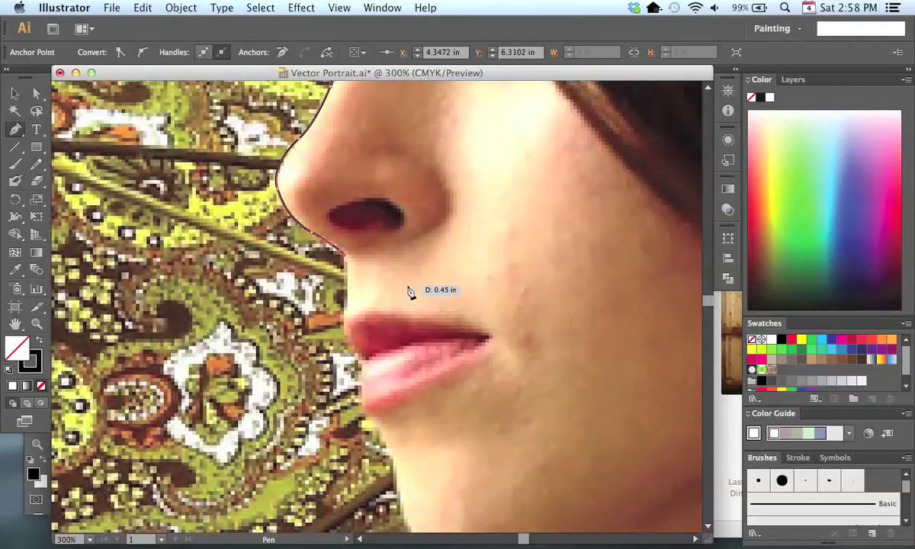
key("super+equal")
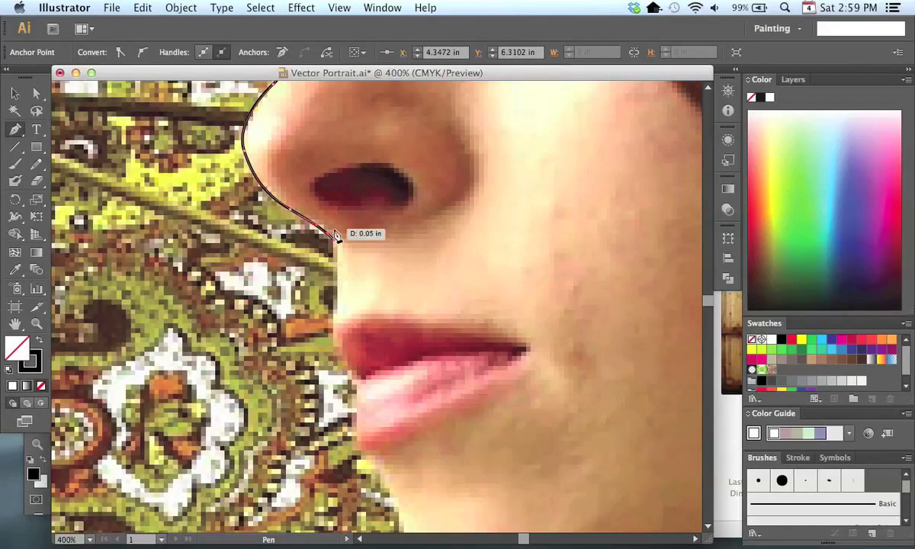
left_click_drag(337, 292, 335, 340)
left_click_drag(360, 385, 361, 378)
left_click_drag(361, 378, 383, 403)
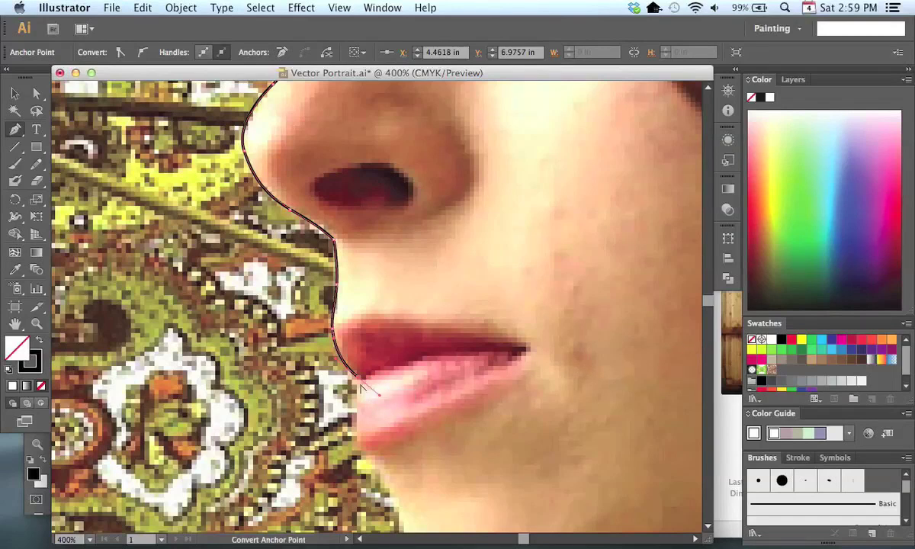
left_click(357, 373)
left_click_drag(432, 382, 421, 348)
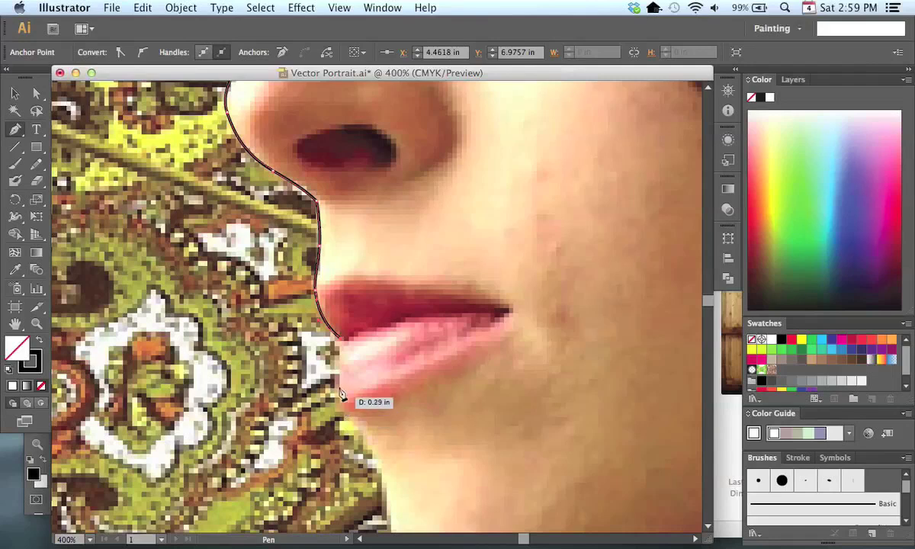
Step: Trace around the front of the lower lip with curved segments, and retract the outgoing handle of the anchor beneath the lip
left_click(337, 393, "super")
left_click_drag(340, 407, 341, 409)
left_click_drag(386, 386, 378, 364)
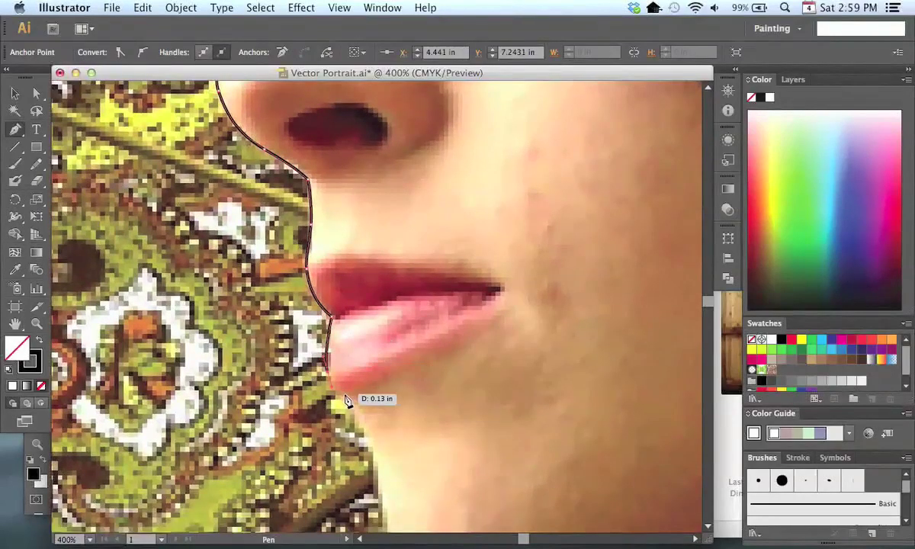
left_click(344, 393, "super")
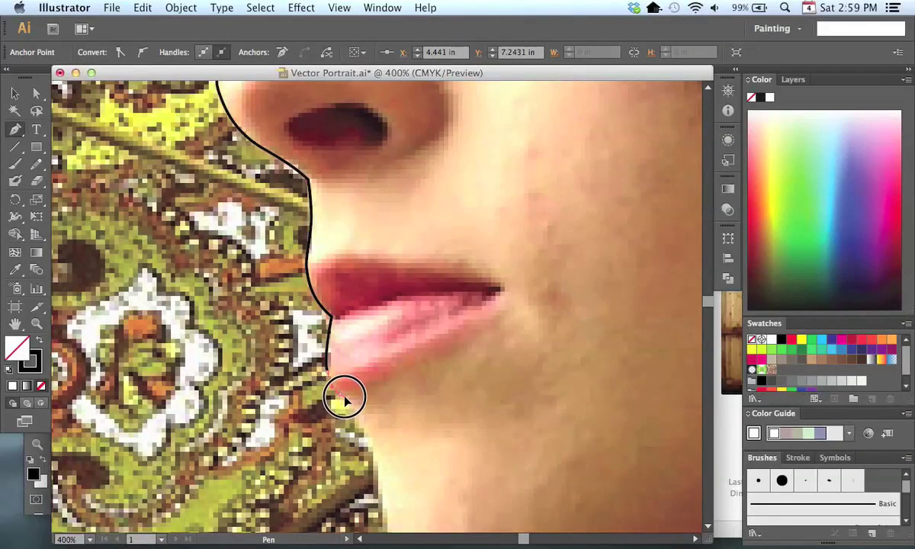
left_click(344, 396)
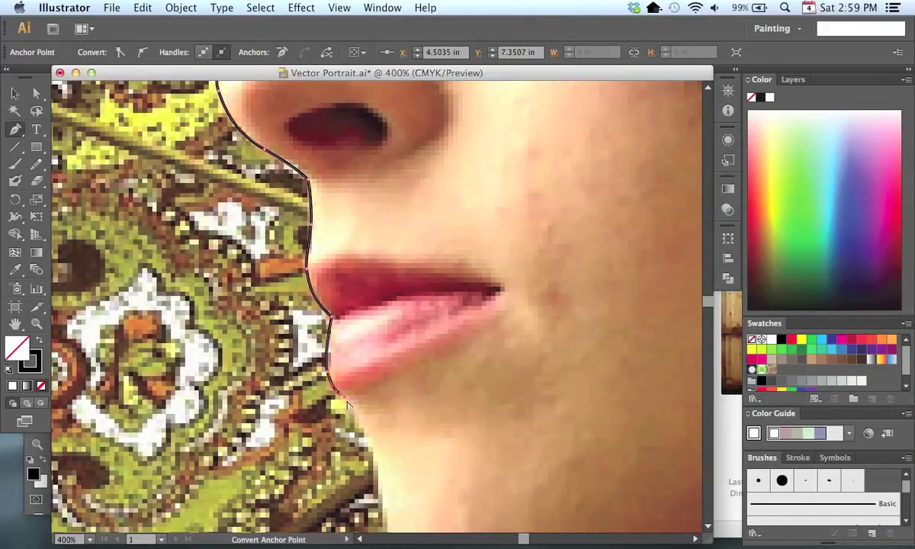
left_click(345, 398, "alt")
left_click(344, 399)
Step: Trace the profile from beneath the lower lip down the front of the chin with curved segments
scroll(429, 378, "down", 5)
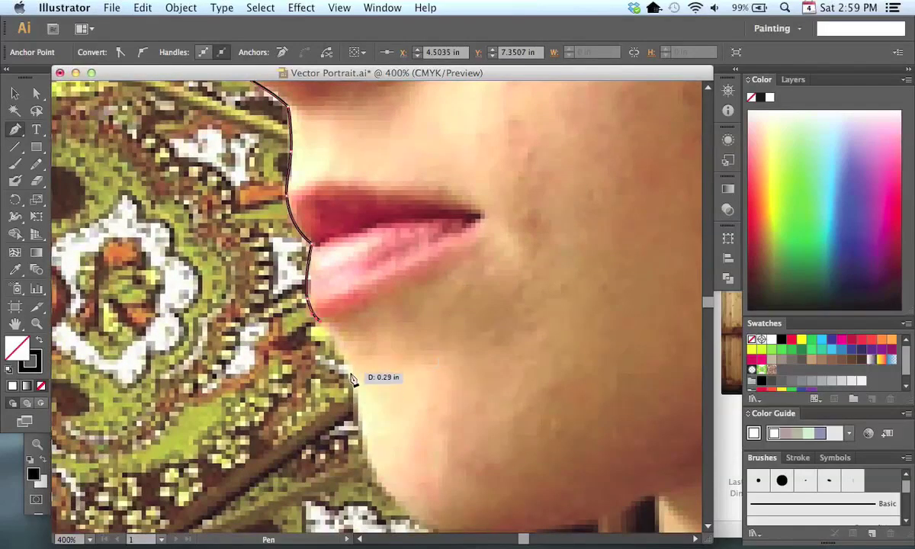
left_click_drag(350, 370, 355, 398)
left_click_drag(426, 389, 396, 272)
left_click_drag(341, 348, 360, 392)
left_click_drag(481, 334, 408, 243)
Step: Trace under the chin and along the jaw to the point where the jaw meets the neck
key("super+minus")
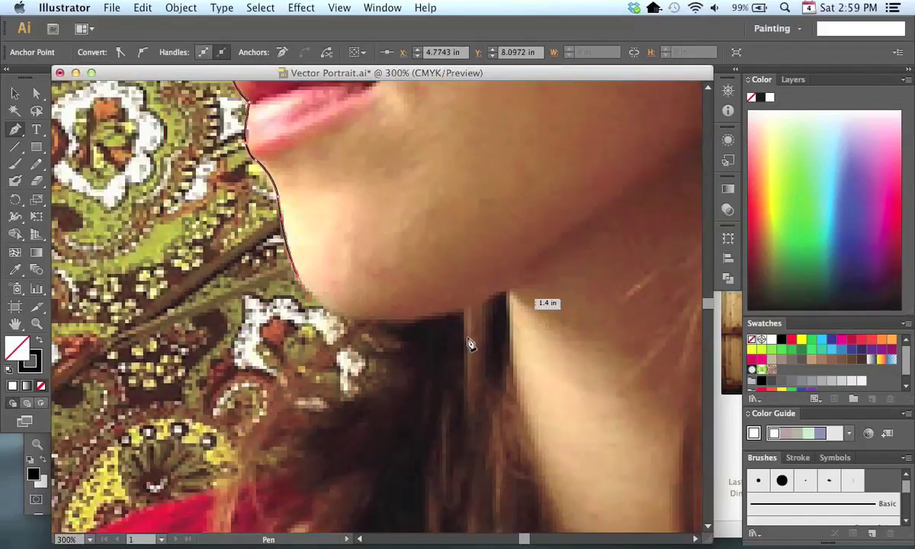
left_click_drag(405, 321, 438, 329)
left_click_drag(561, 310, 439, 379)
left_click_drag(534, 311, 467, 368)
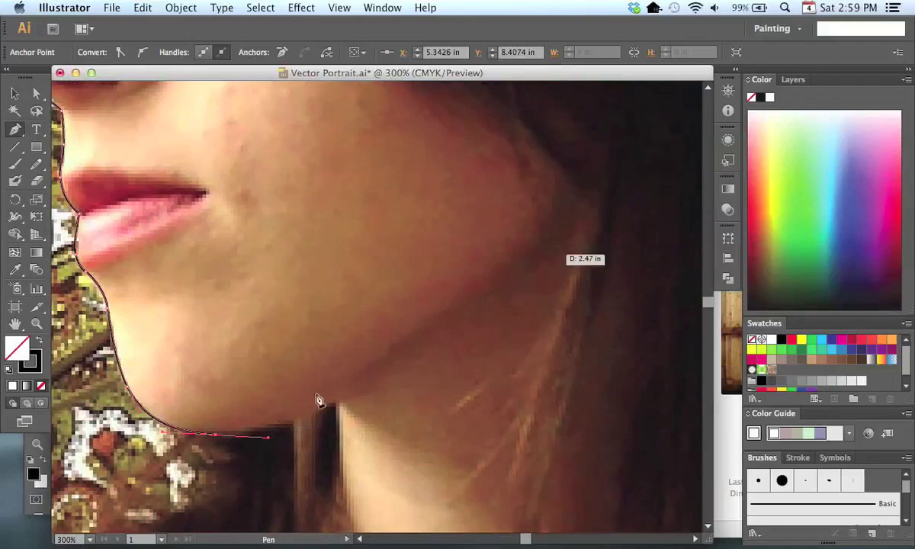
left_click_drag(367, 400, 405, 381)
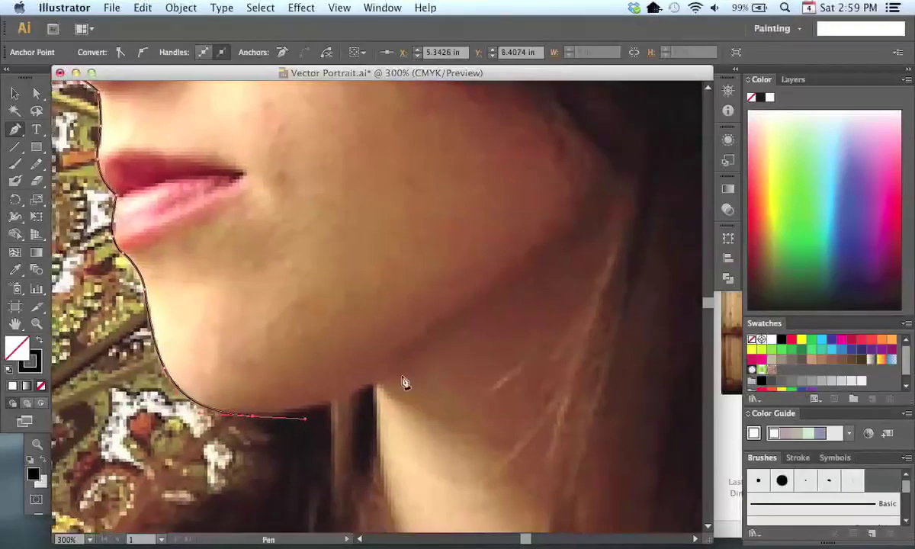
left_click(340, 400)
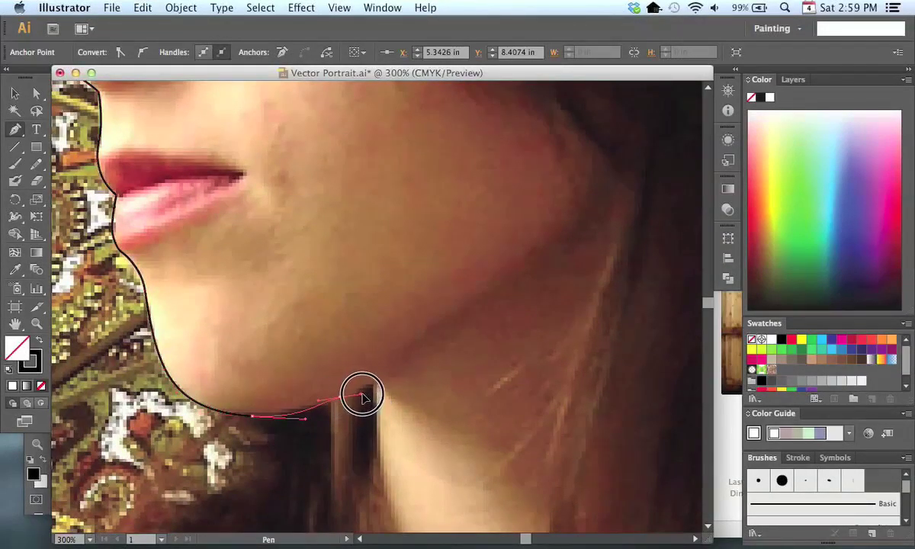
left_click_drag(389, 379, 398, 382)
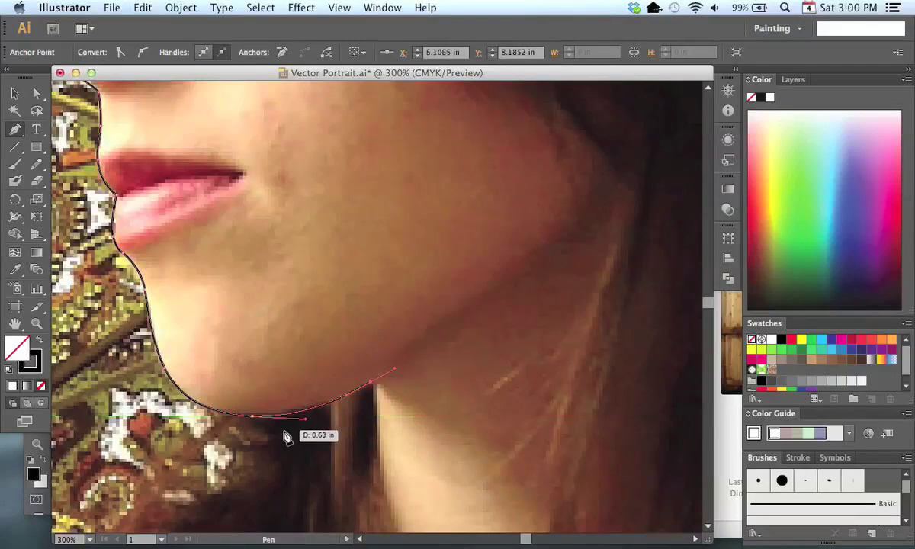
Step: Adjust the outgoing handle of the anchor under the chin so the curve follows the jawline more closely
key("super")
left_click_drag(306, 420, 289, 421)
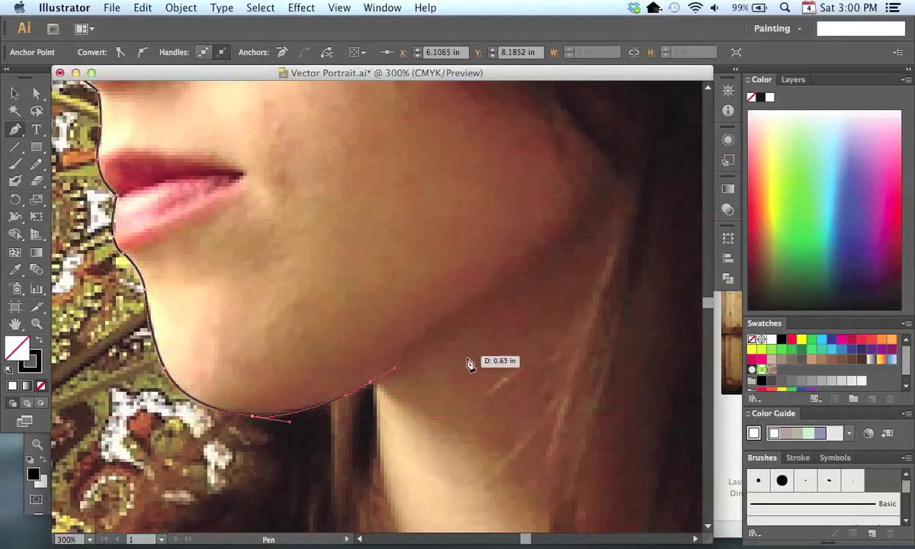
key("super")
left_click(254, 419, "super")
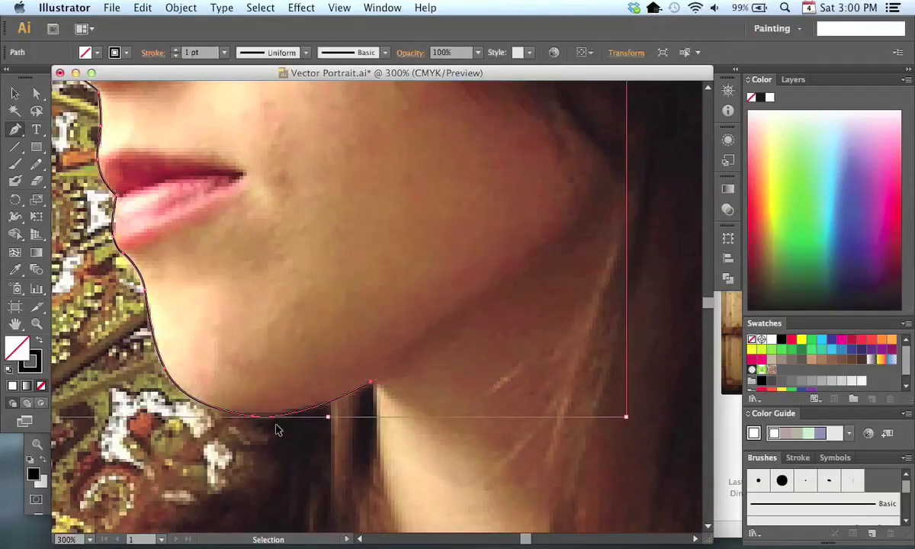
key("super")
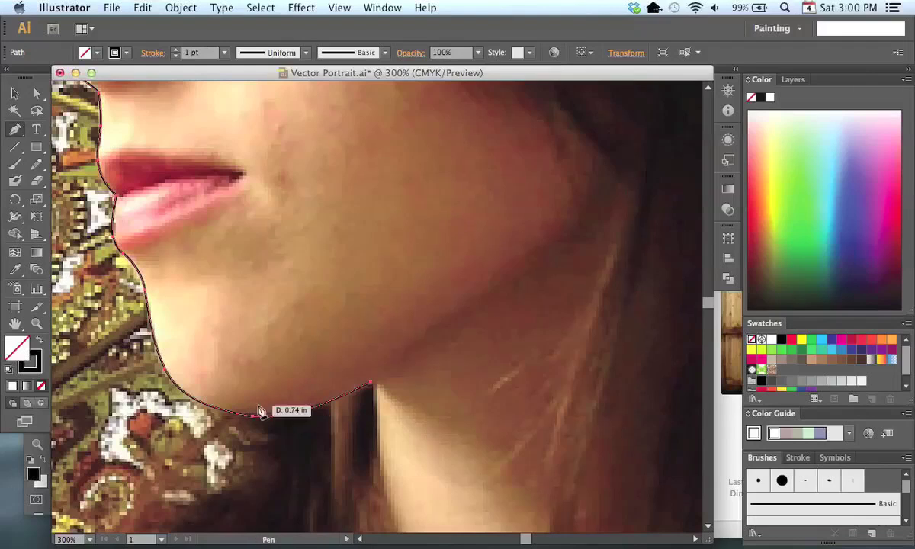
left_click_drag(384, 387, 382, 387)
key("a")
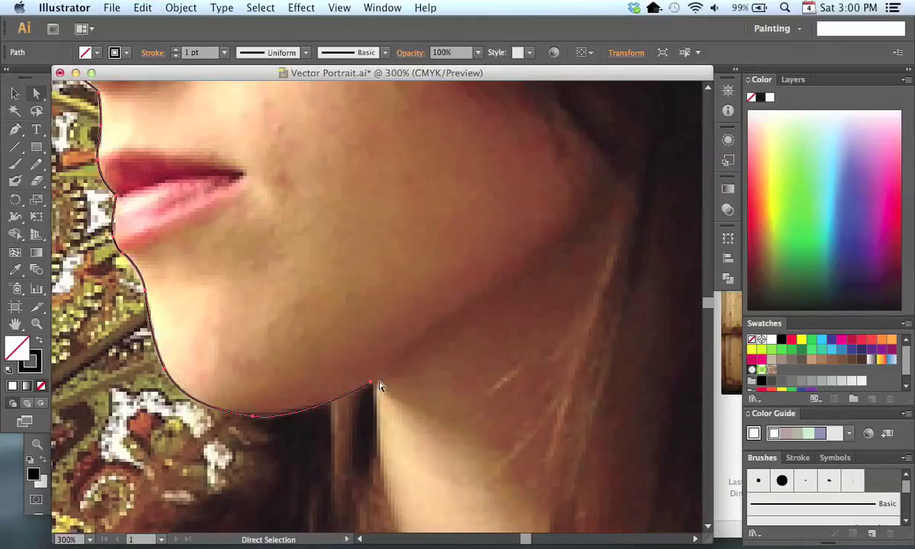
key("p")
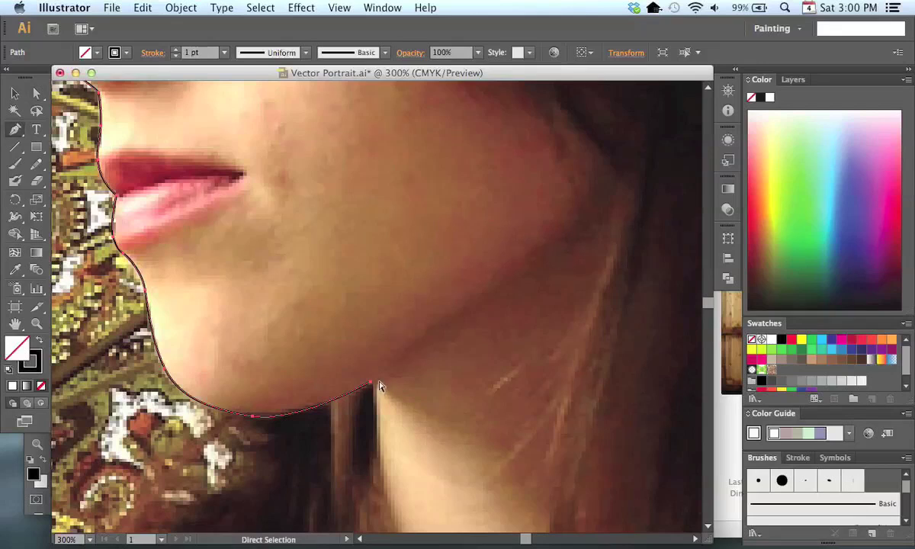
left_click(292, 420)
left_click_drag(290, 420, 293, 417)
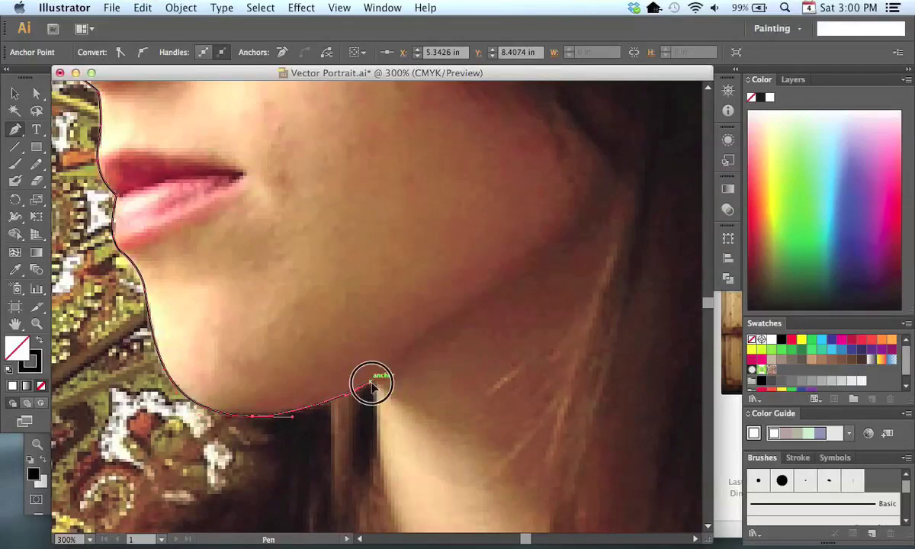
Step: Resume the open path at its jaw endpoint and extend it with curved segments along the jawline up into the hair near the ear
left_click_drag(372, 387, 557, 269)
left_click_drag(371, 384, 382, 377)
key("space")
left_click_drag(532, 345, 358, 470)
key("super+minus")
key("super+minus")
key("super+minus")
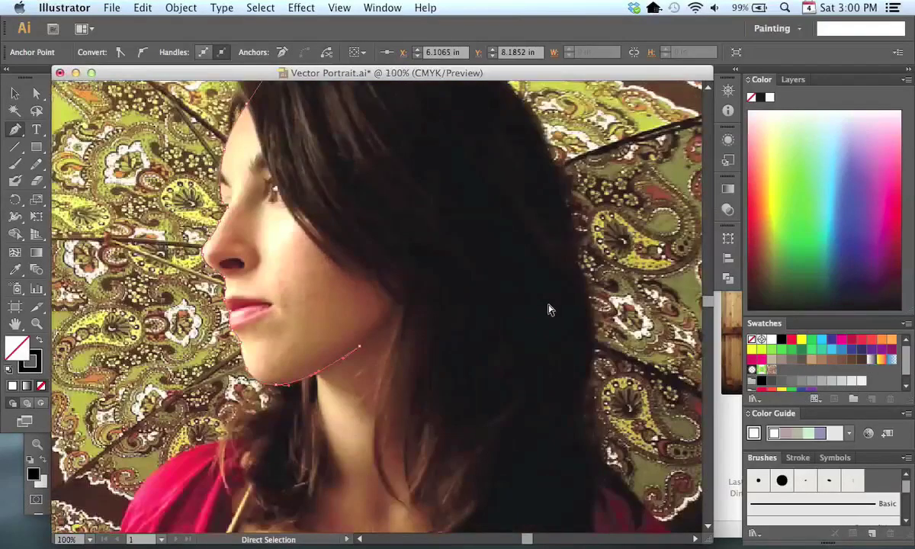
left_click_drag(454, 326, 415, 402)
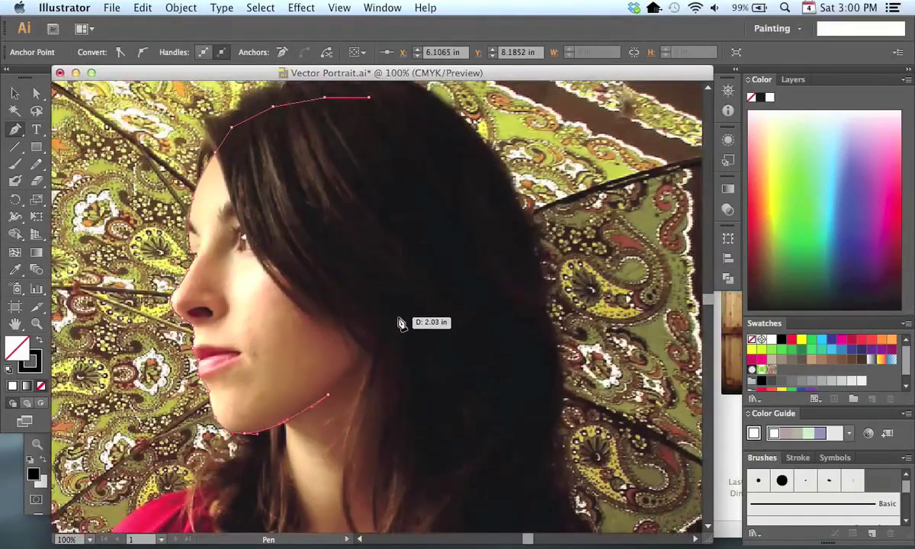
left_click_drag(400, 315, 393, 297)
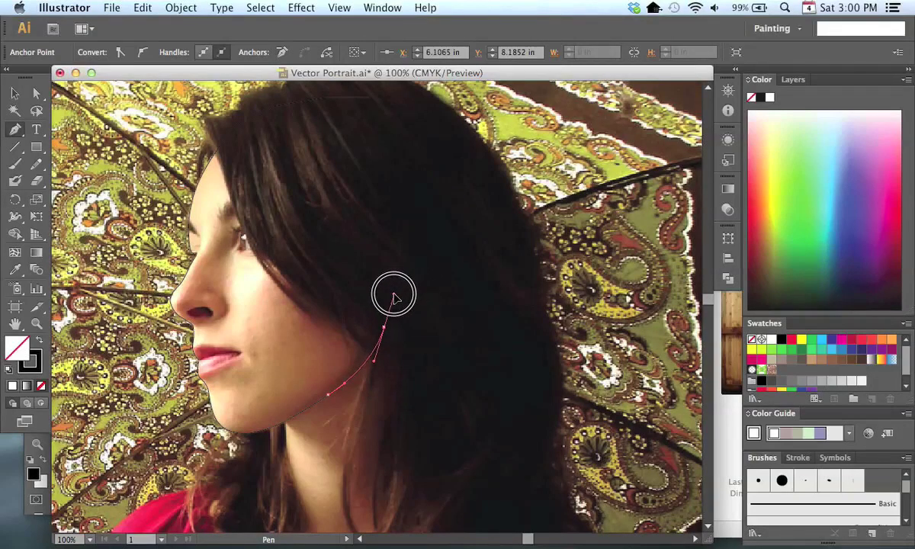
Step: Close the face path with straight segments running up through the hair and back to the starting anchor
left_click_drag(451, 322, 408, 388)
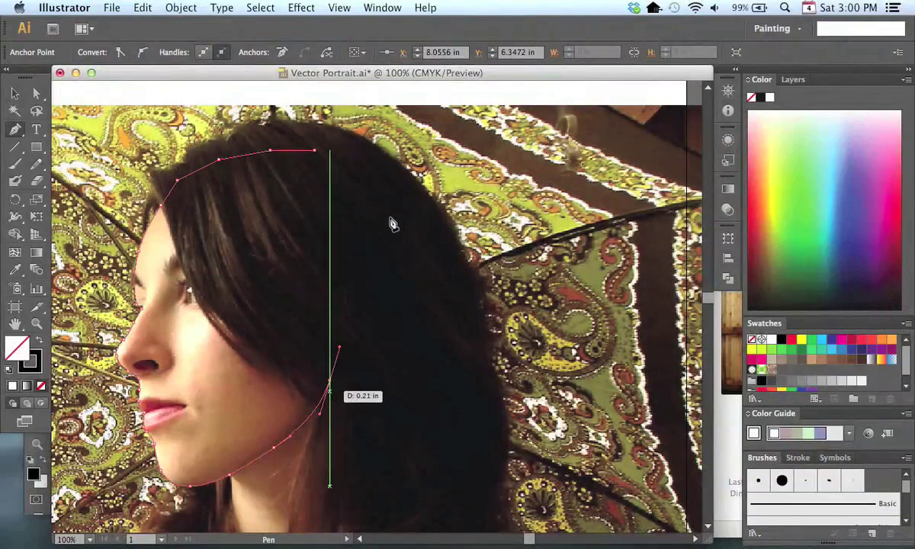
left_click(371, 308)
left_click(371, 218)
left_click(345, 164)
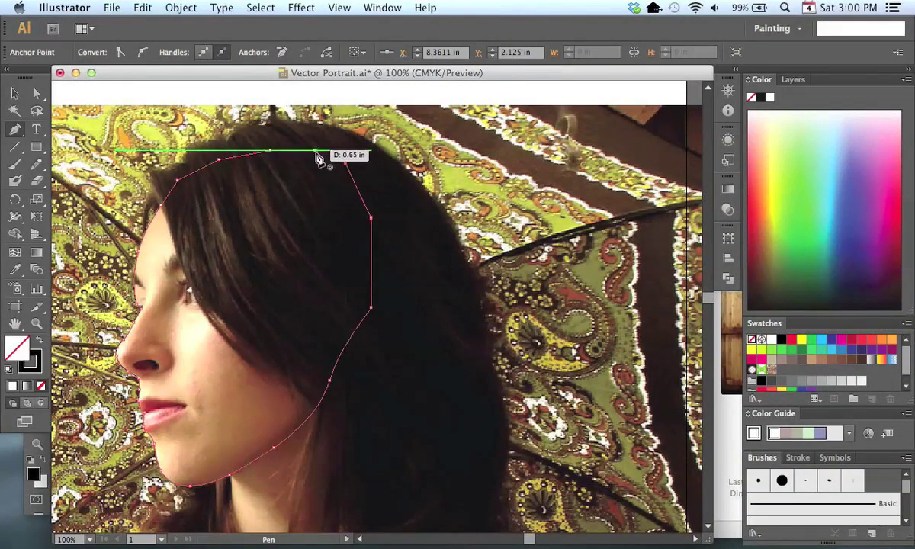
left_click(314, 150)
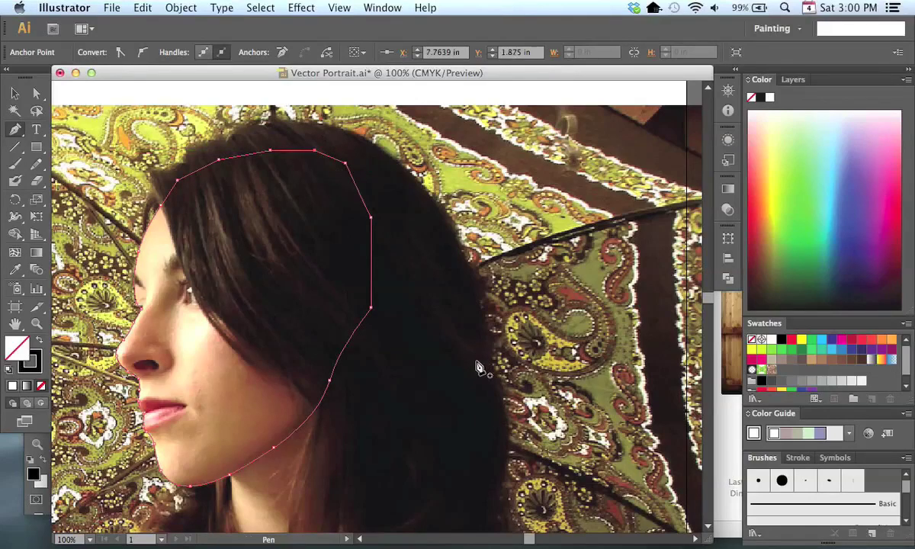
Step: Swap the face path's fill and stroke so that it has a black fill and no stroke
scroll(482, 370, "left", 5)
scroll(482, 370, "down", 3)
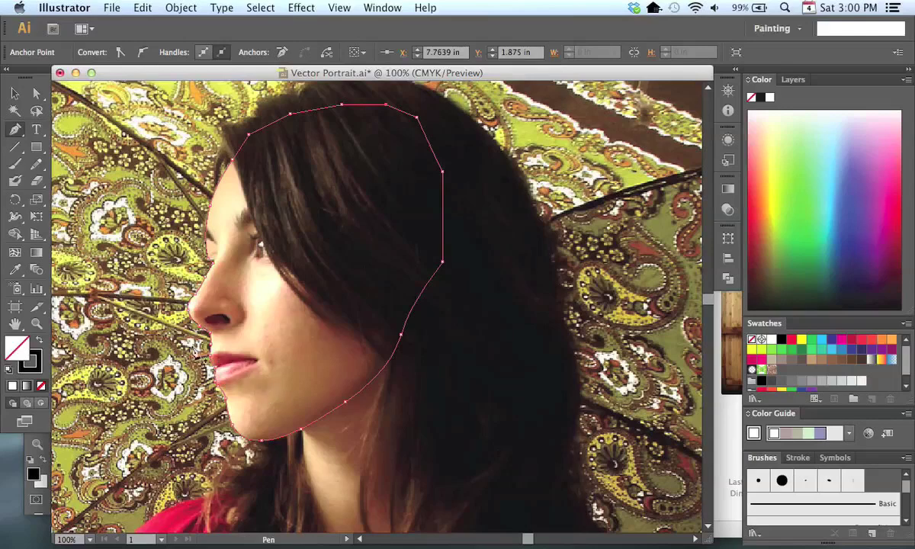
left_click(42, 343)
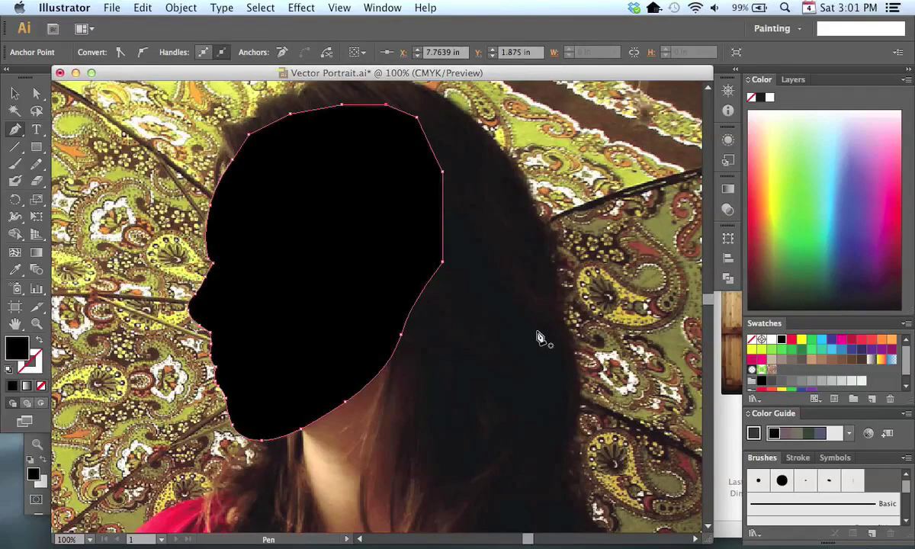
mouse_move(537, 335)
left_mouse_down()
mouse_move(523, 358)
mouse_move(532, 354)
left_mouse_up()
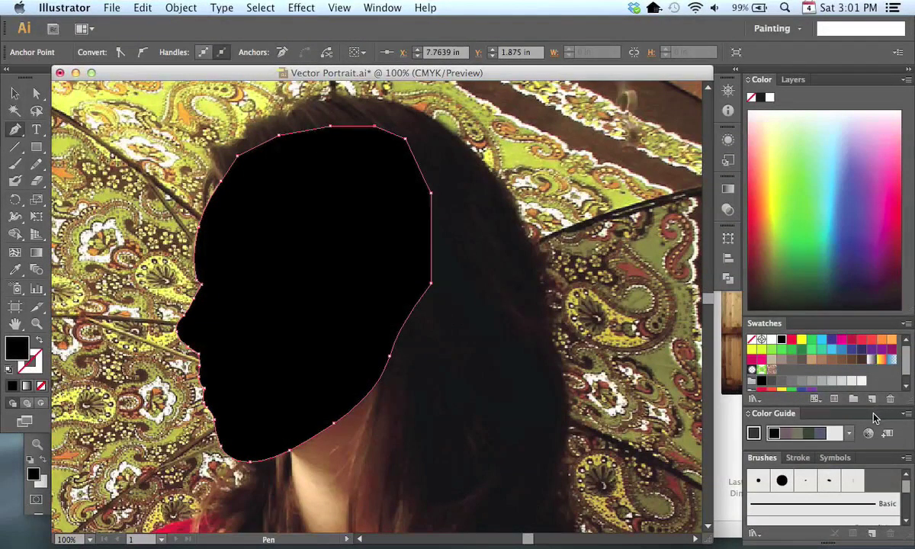
Step: Expand Layer 2 to list its path and hide the Image layer
left_click(799, 80)
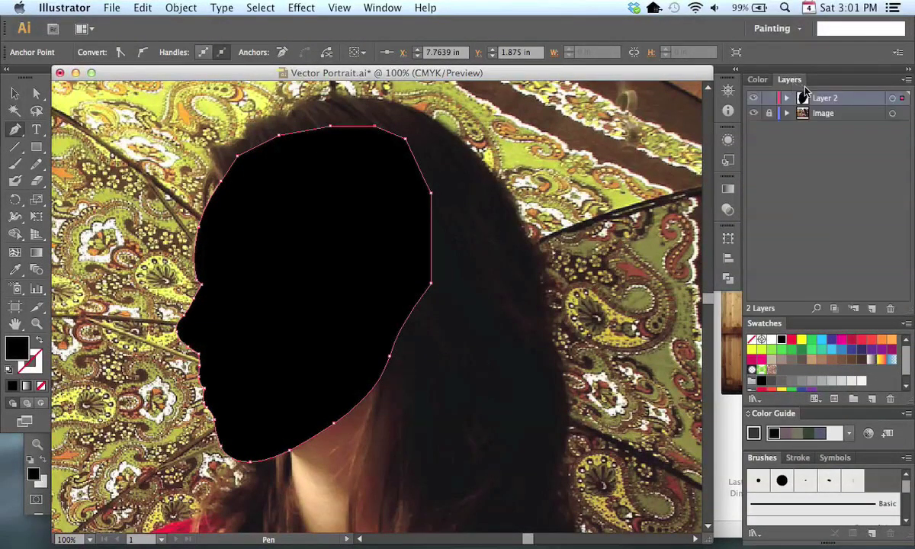
left_click(792, 99)
left_click(754, 128)
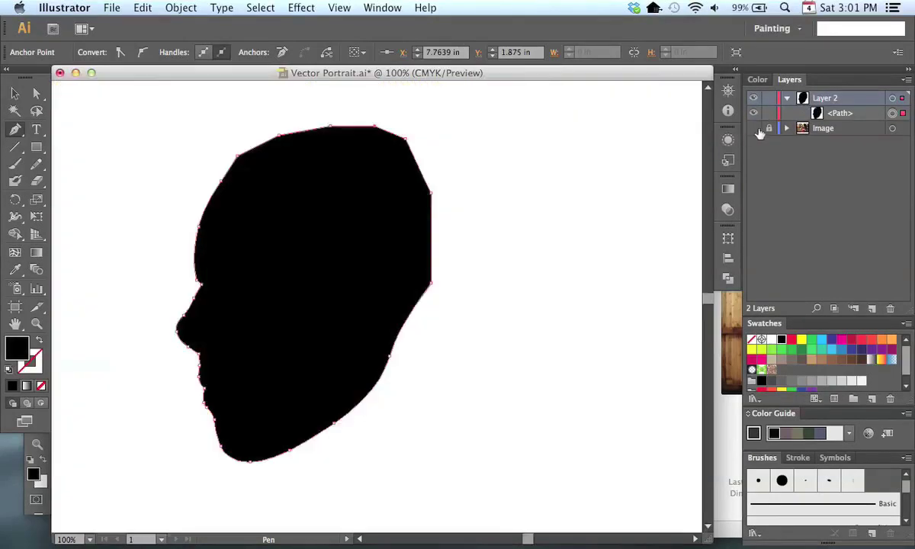
Step: Deselect the face path and compare the black silhouette with the source photo by showing and hiding the Image layer
left_click(526, 269, "super")
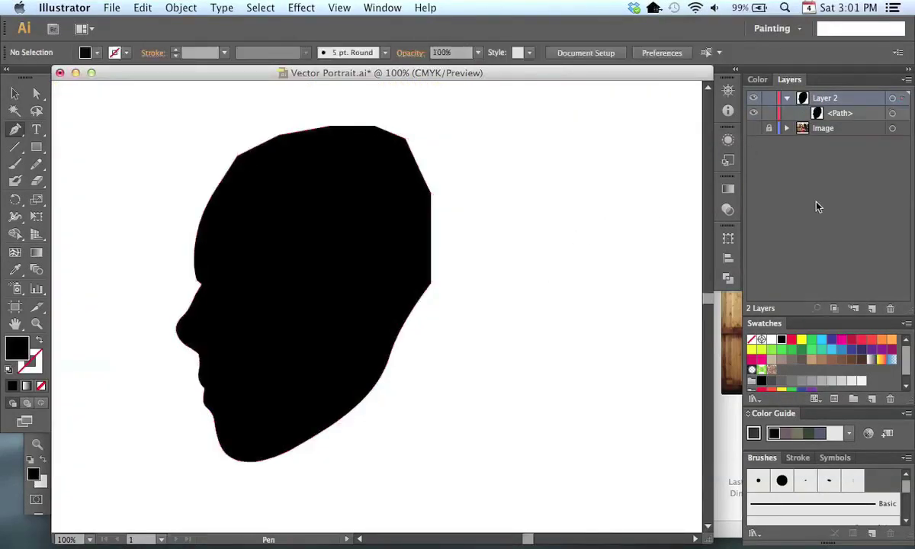
left_click(754, 128)
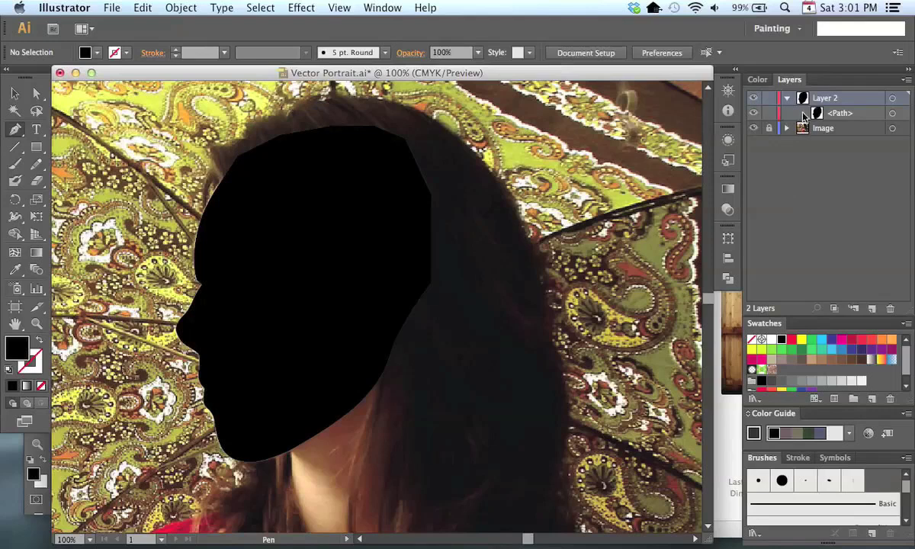
left_click(754, 129)
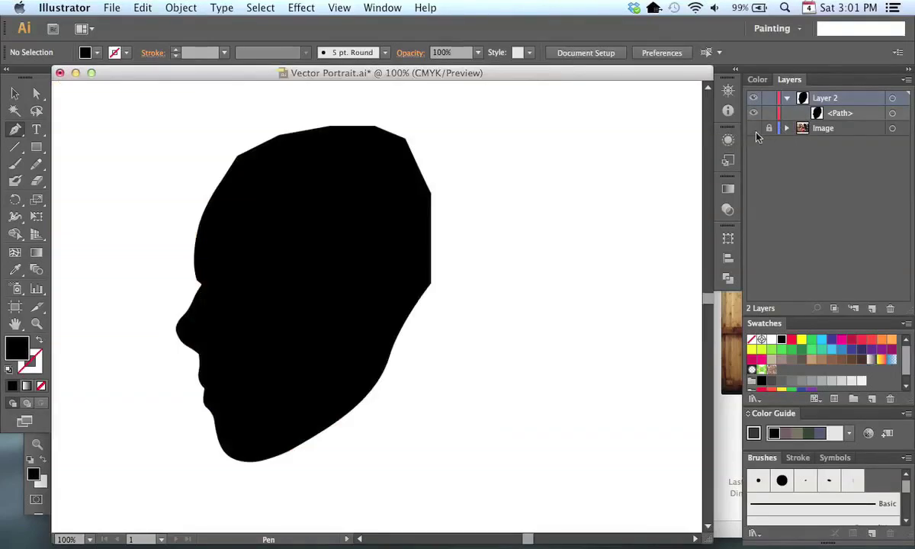
Step: Select the Layer 2 artwork, show the Image layer again and fill the face path with a light grey swatch
left_click(891, 99)
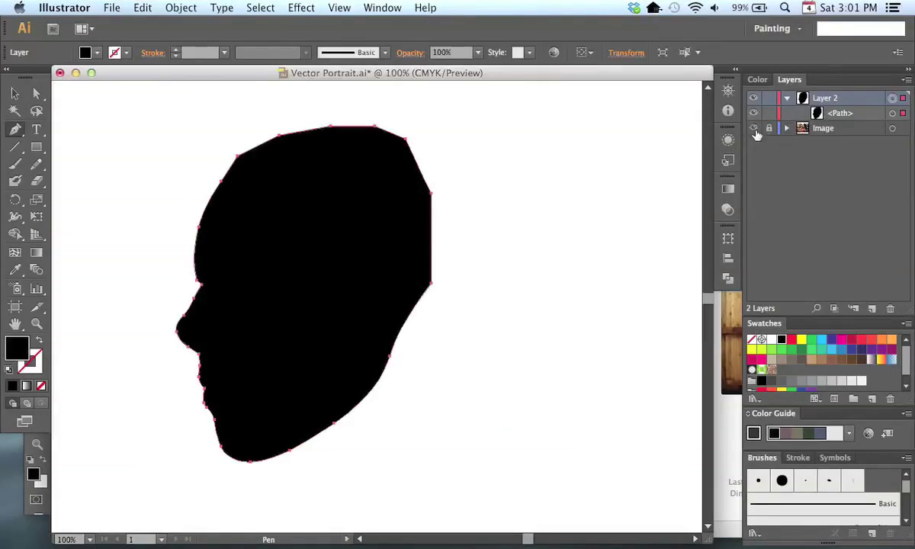
left_click(754, 128)
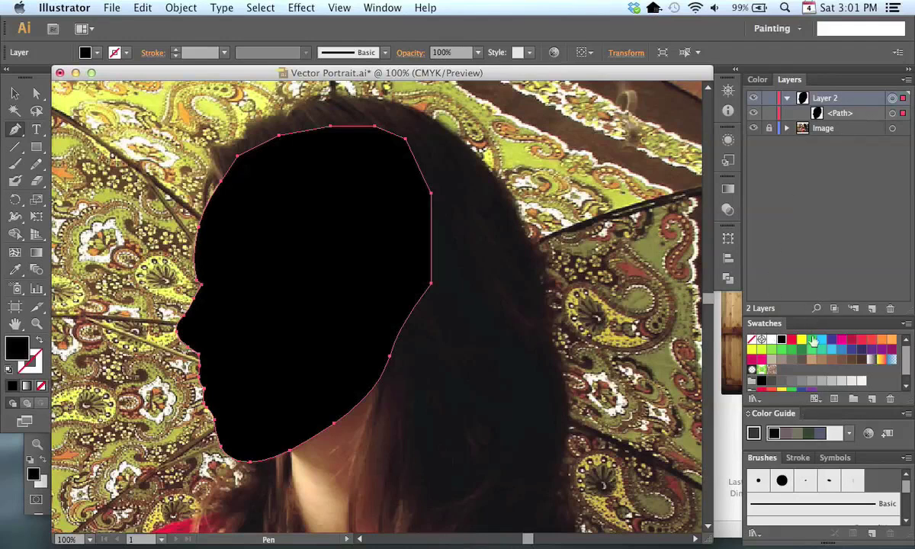
left_click(842, 381)
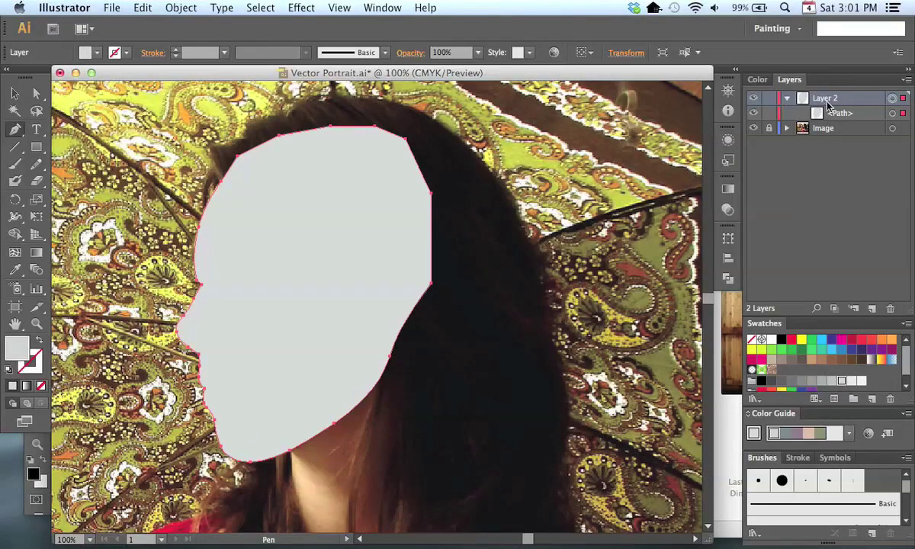
Step: Rename Layer 2 as Face Base, collapse it and compare the shape with the photo by toggling the layer's visibility
double_click(831, 99)
left_click(791, 98)
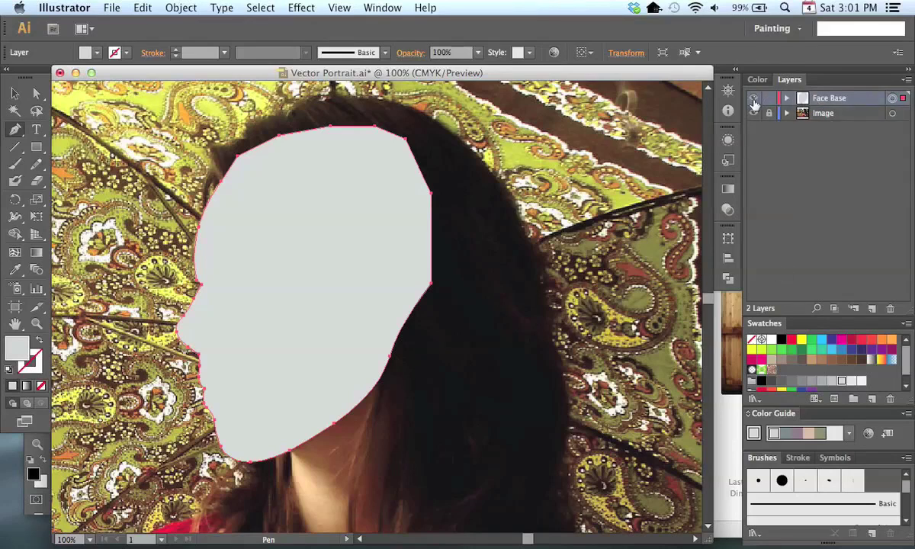
left_click(754, 99)
left_click(754, 99)
left_click(754, 99)
left_click(754, 99)
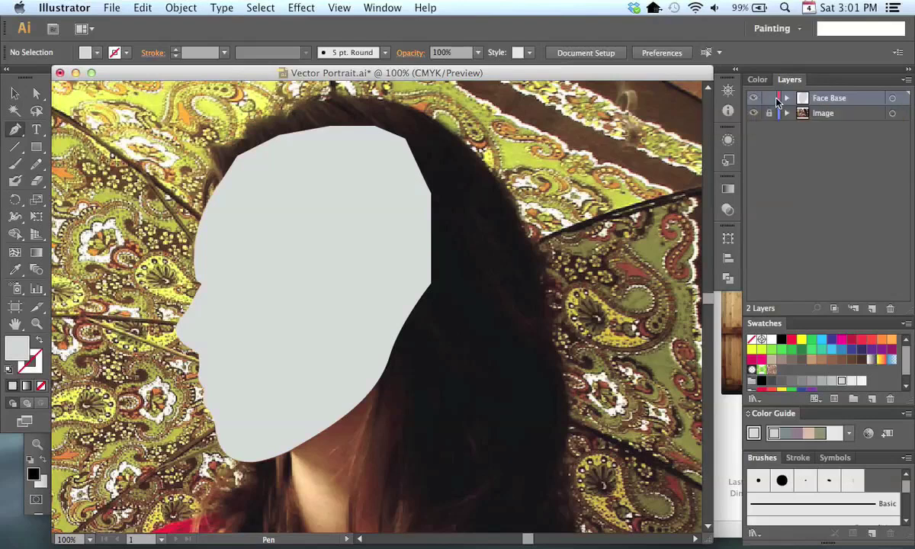
Step: Swap the Face Base shape's fill and stroke so that it has no fill and a light grey outline
left_click(892, 99)
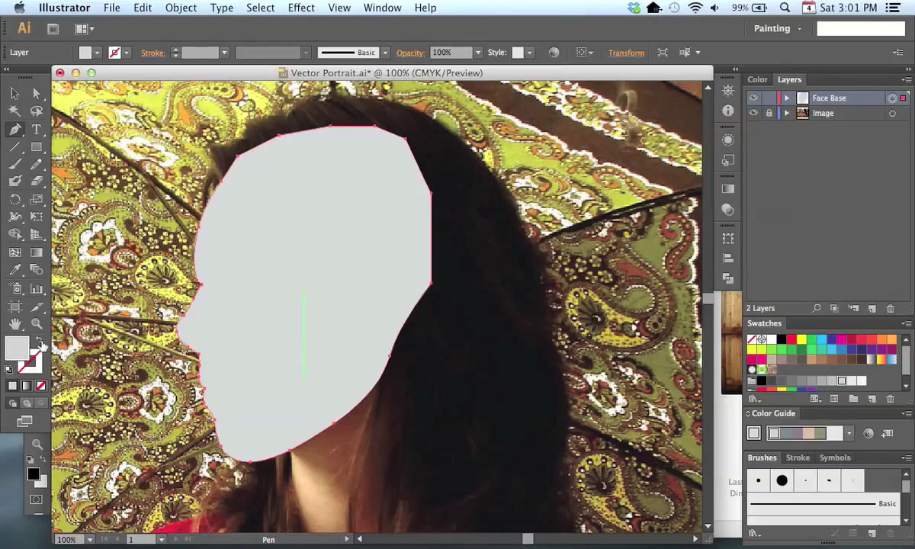
key("shift+x")
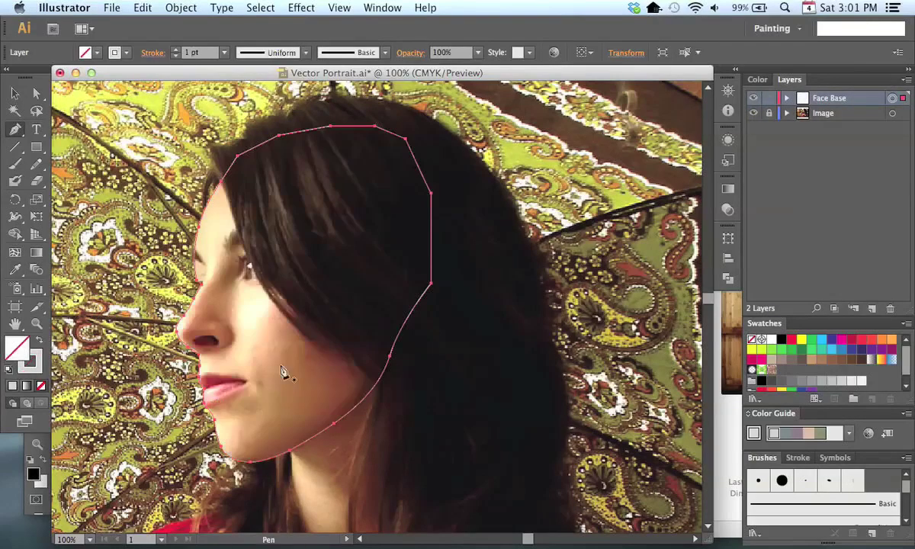
Step: Lock the Face Base layer and add a new empty layer above it
left_click(769, 97)
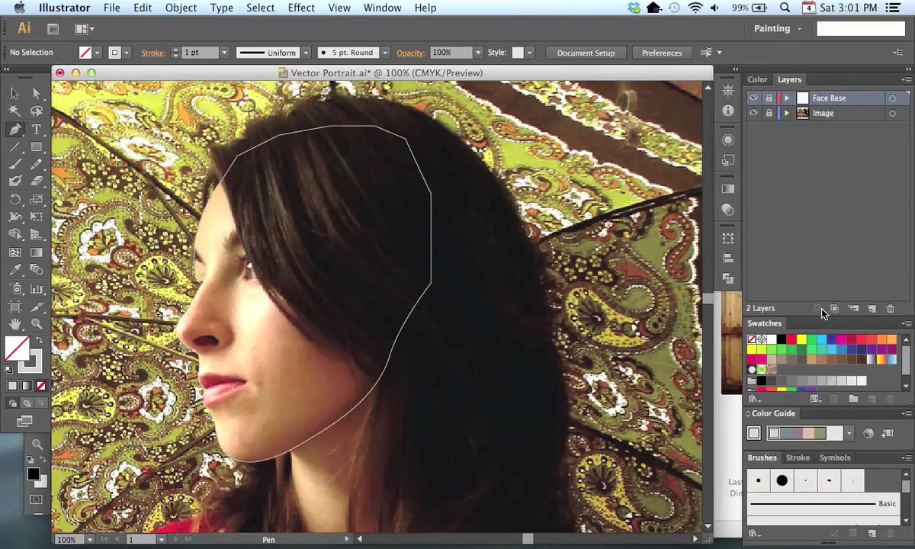
left_click(872, 309)
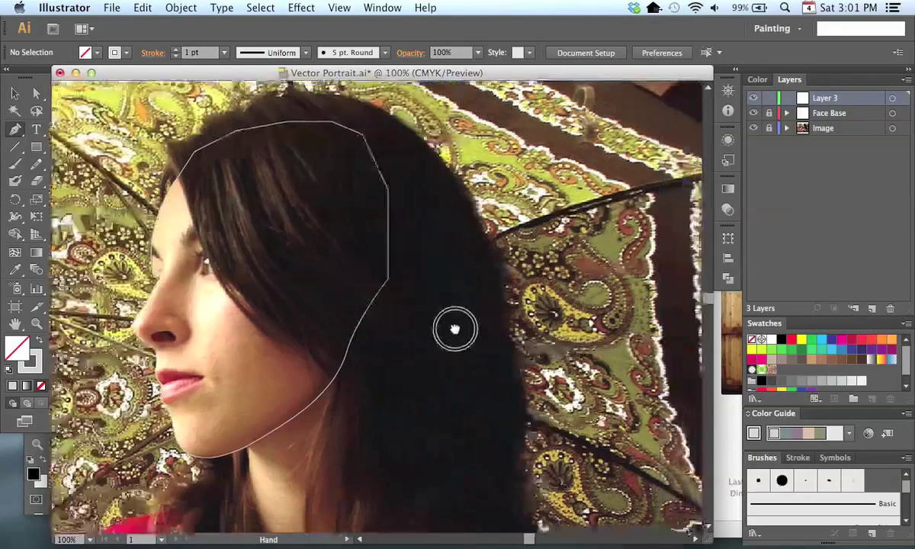
Step: Examine the dark hair in the photo from the crown down to the shoulders for its edges and strands
left_click_drag(456, 329, 453, 348)
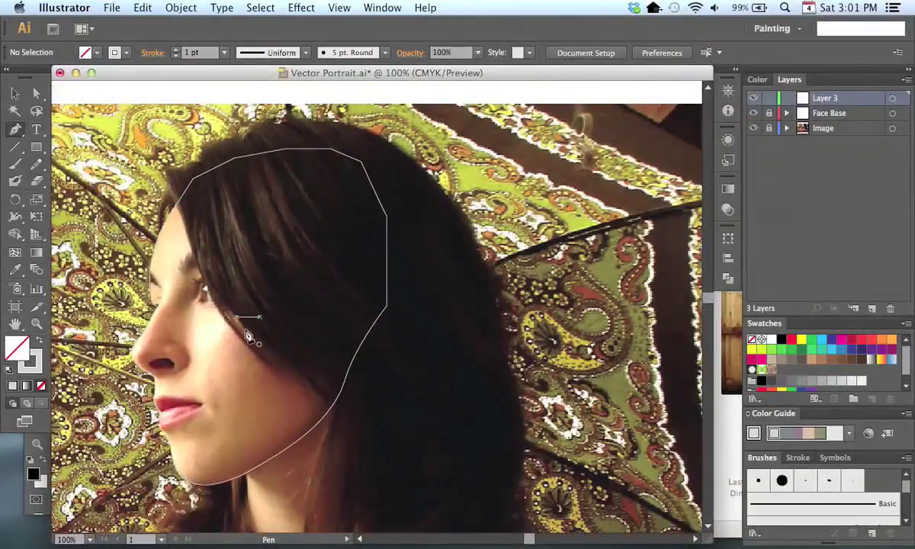
scroll(512, 263, "up", 5)
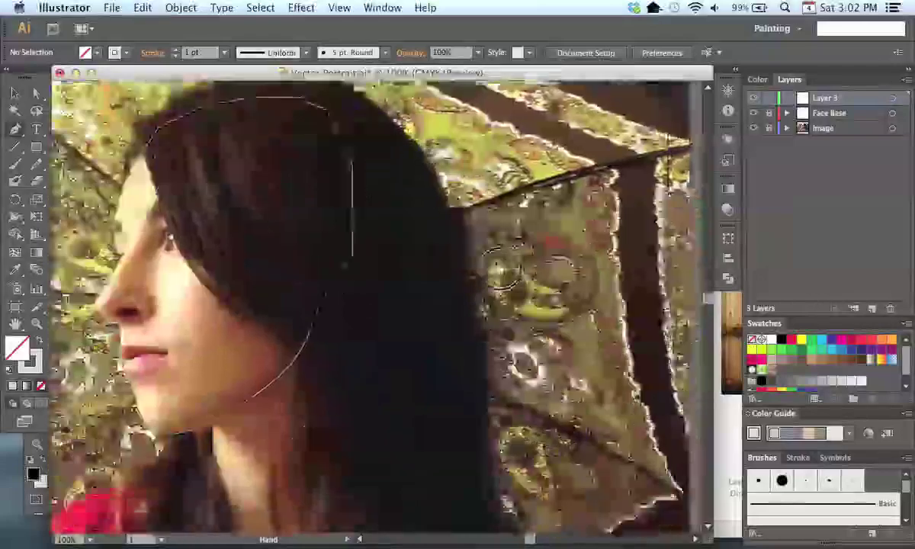
left_click_drag(488, 293, 495, 194)
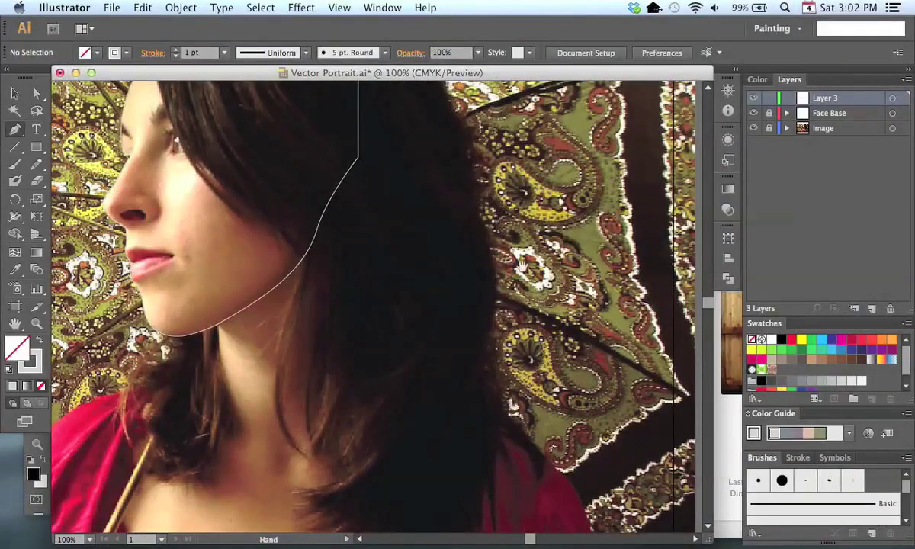
scroll(524, 294, "down", 3)
scroll(468, 315, "up", 8)
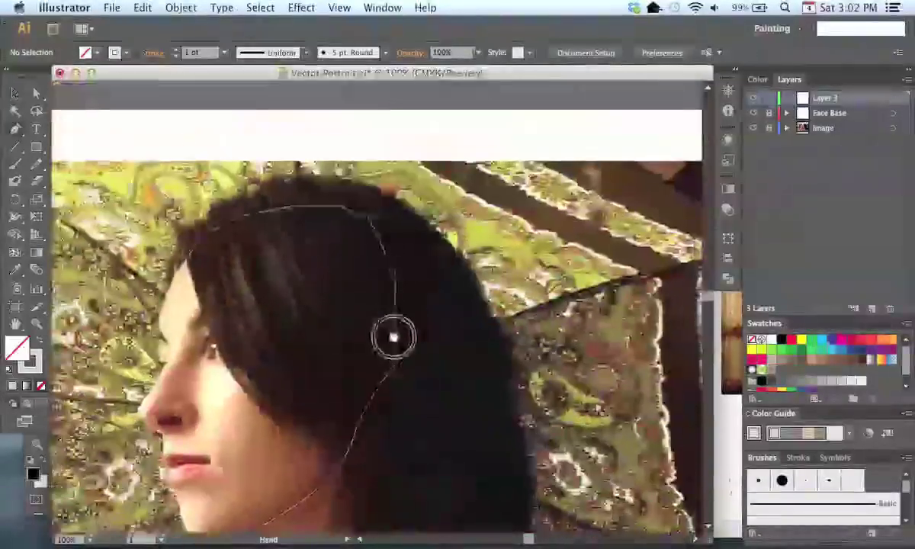
left_click_drag(393, 338, 361, 246)
left_click_drag(500, 399, 483, 255)
left_click_drag(517, 395, 559, 302)
left_click_drag(499, 325, 498, 412)
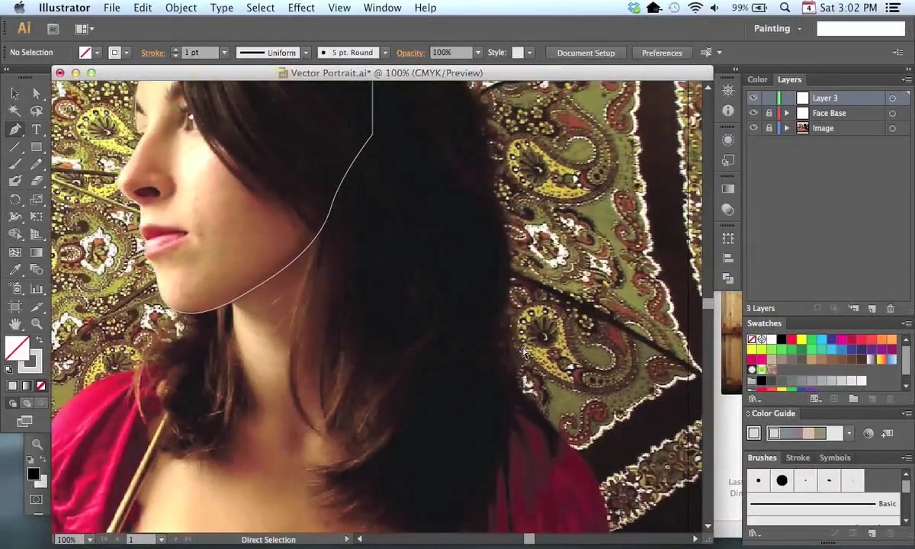
Step: Save the portrait document, switch to the source photo in Photoshop and view the face and hair at 200%
key("super+s")
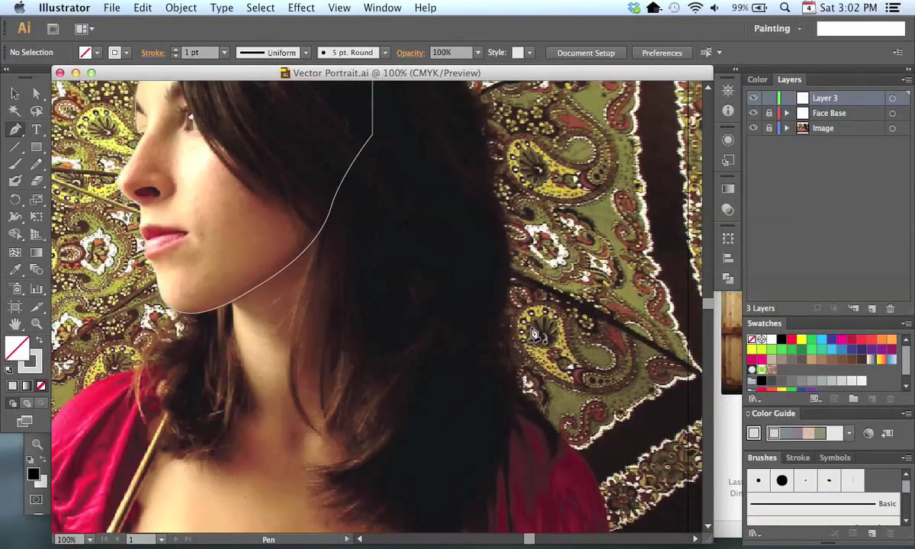
key("super+Tab")
key("super+Tab")
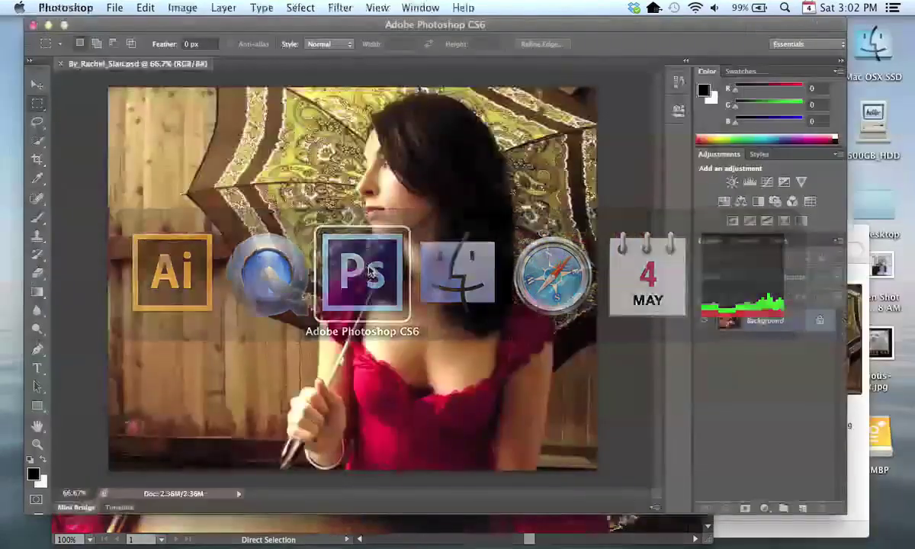
key("super+plus")
key("super+plus")
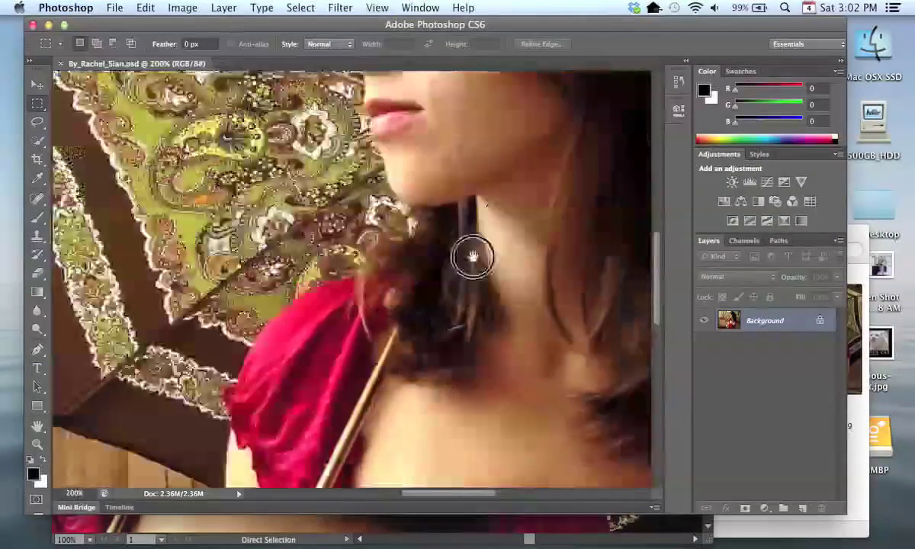
left_click_drag(473, 260, 339, 436)
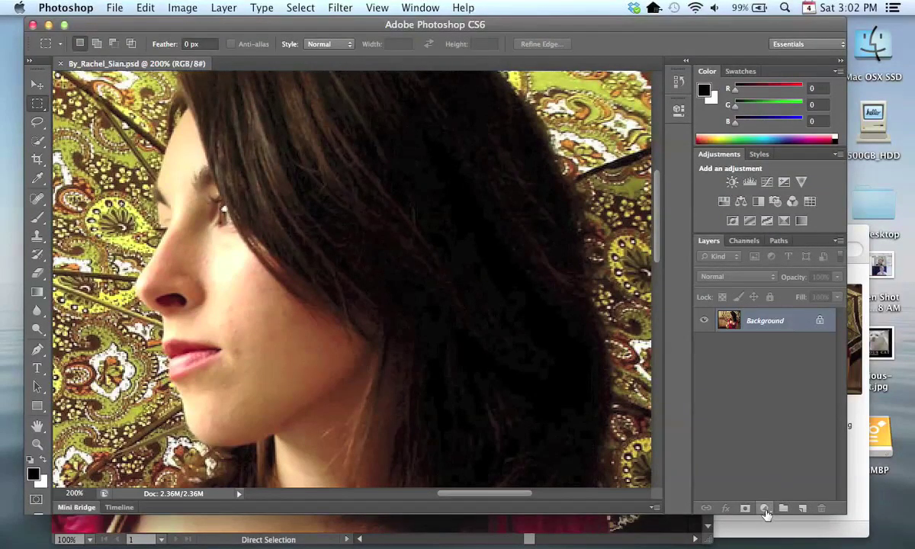
Step: Add a Brightness/Contrast adjustment layer above the Background layer with Use Legacy enabled
left_click(765, 508)
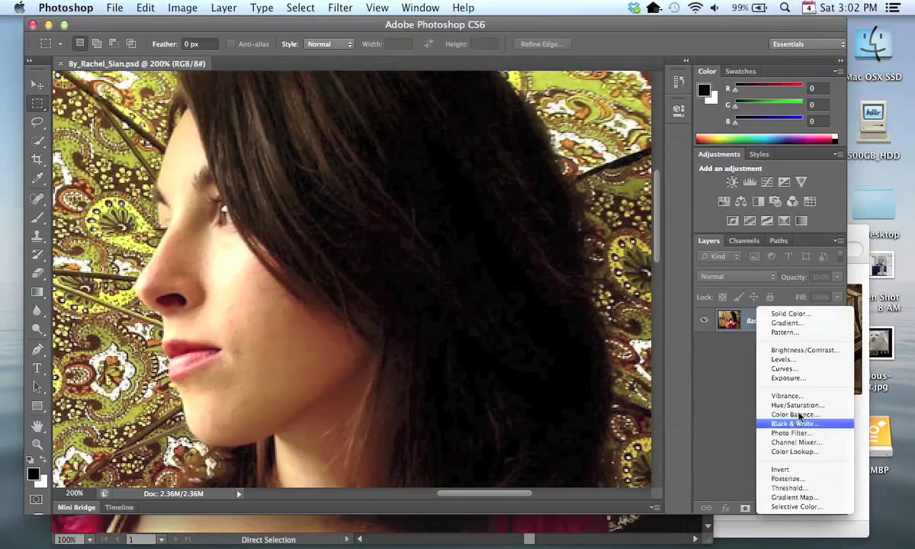
left_click(817, 354)
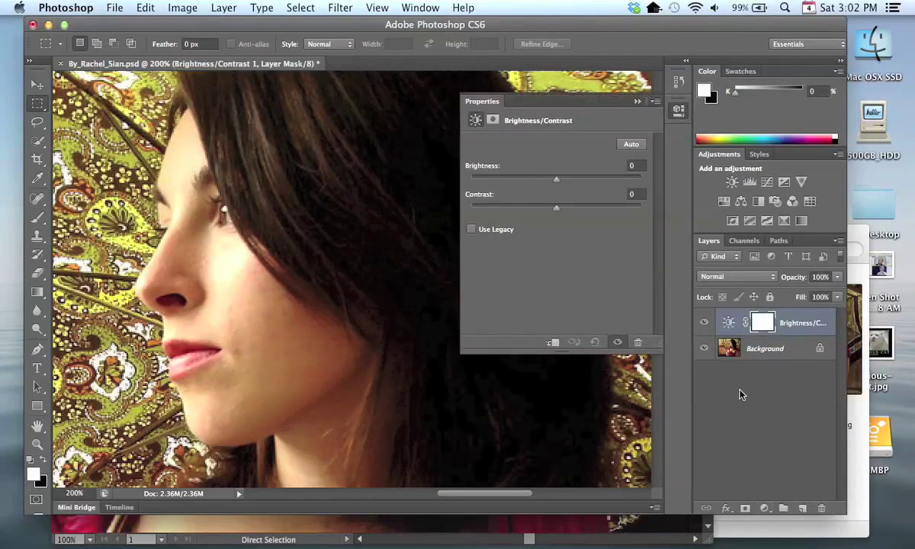
left_click(493, 233)
Step: Set the adjustment layer's Brightness to 72 and Contrast to 53 to bring out the detail in the hair
left_click_drag(386, 274, 289, 397)
left_click_drag(493, 399, 417, 318)
key("super+minus")
left_click_drag(571, 212, 577, 212)
left_click_drag(557, 181, 606, 184)
mouse_move(573, 211)
left_mouse_down()
mouse_move(558, 210)
mouse_move(588, 211)
left_mouse_up()
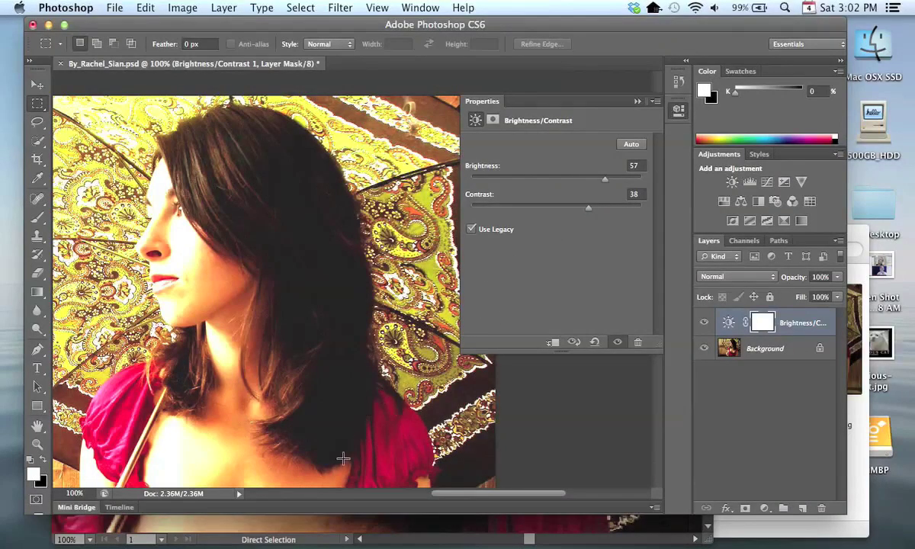
left_click_drag(607, 181, 604, 216)
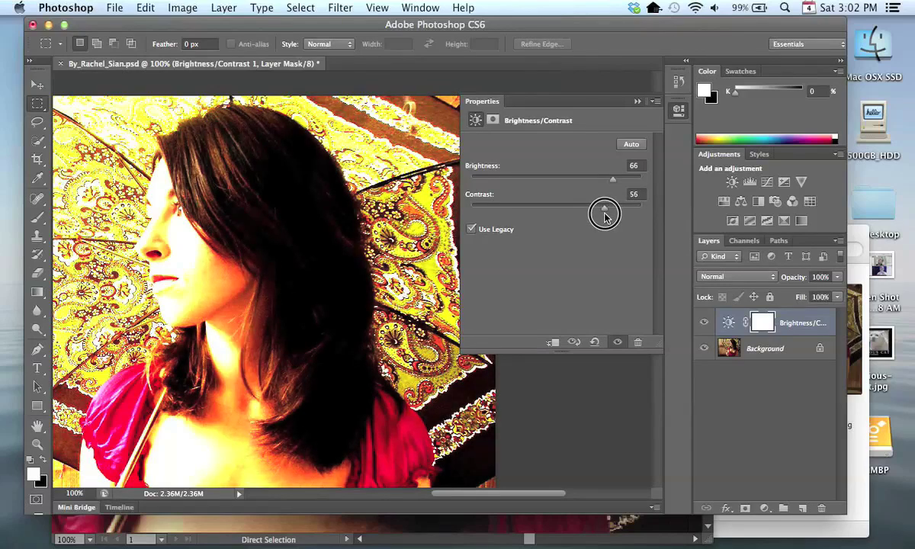
left_click_drag(625, 180, 619, 183)
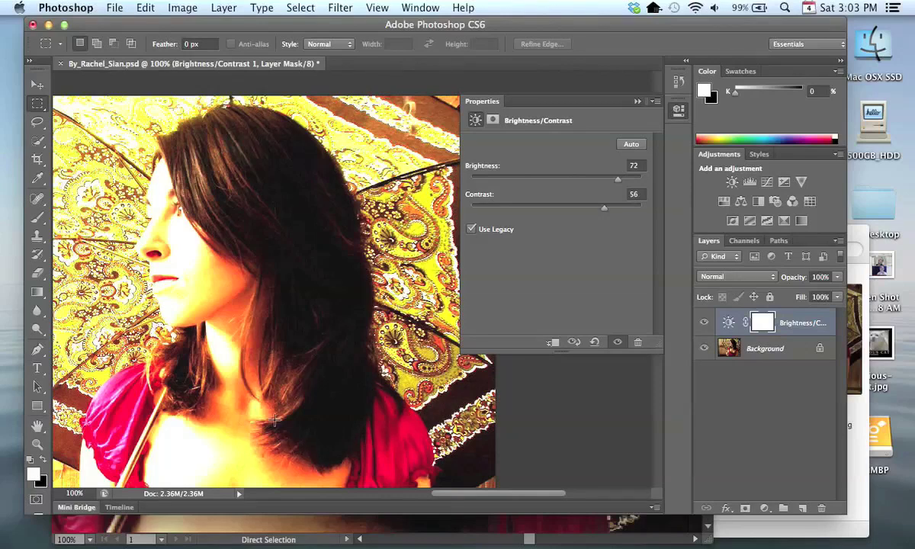
mouse_move(606, 215)
left_mouse_down()
mouse_move(590, 213)
mouse_move(602, 213)
left_mouse_up()
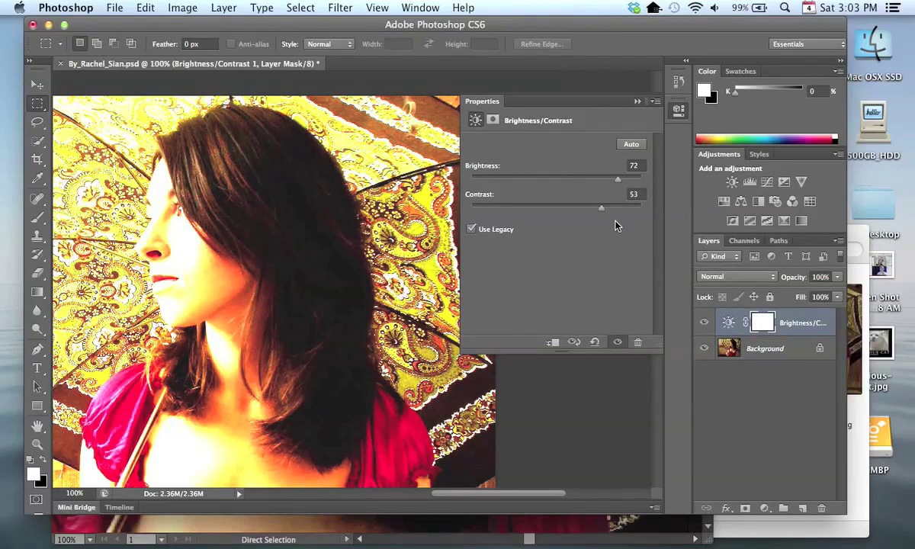
Step: Save the adjusted photo as a Photoshop file with Maximize Compatibility enabled
key("super+s")
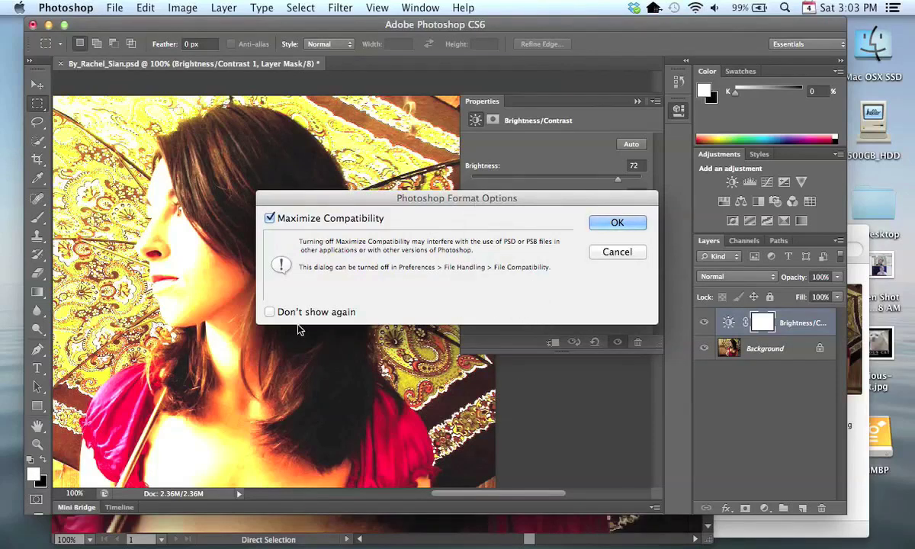
left_click(618, 222)
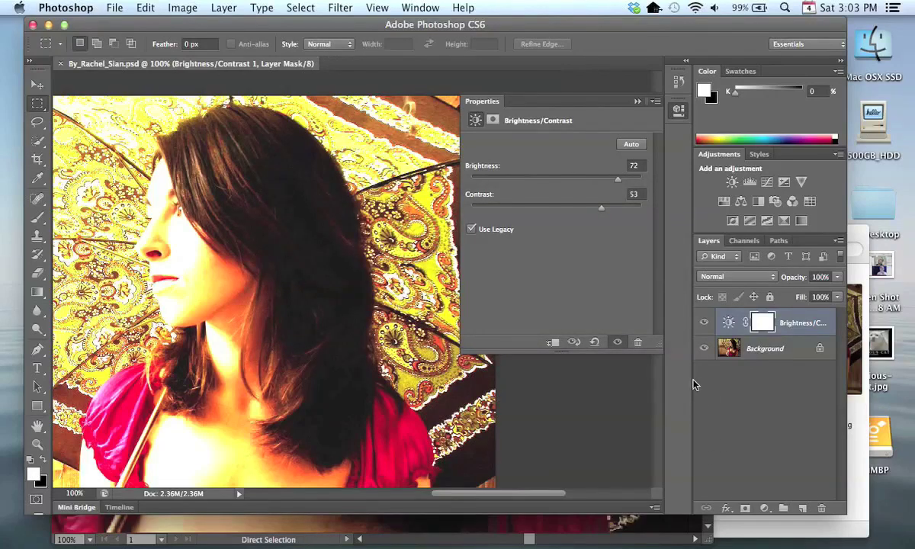
Step: Switch back to Illustrator and update the modified linked photo
key("super+Tab")
left_click(274, 290)
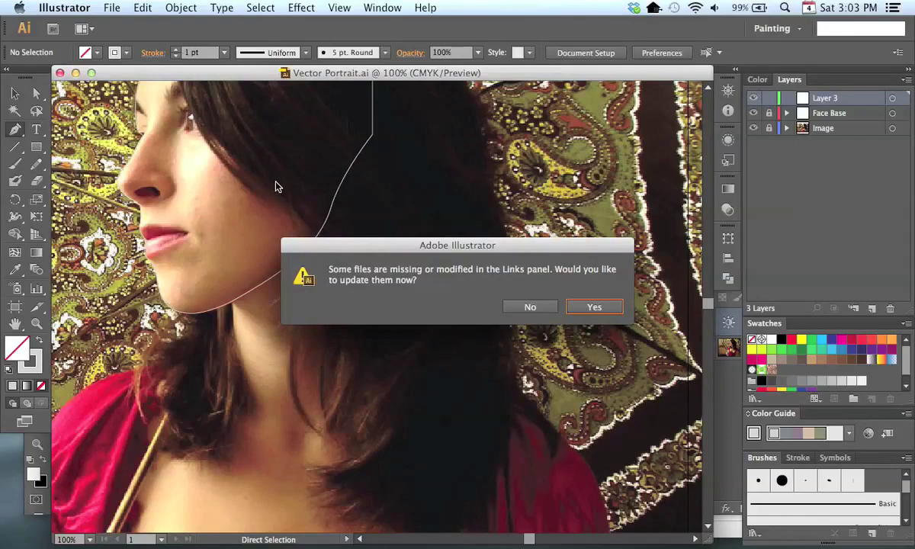
left_click(594, 307)
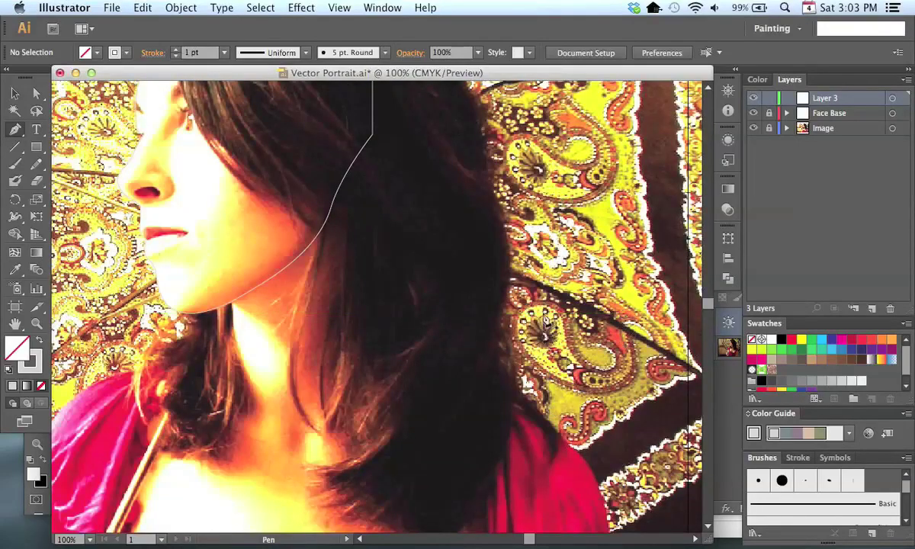
Step: Examine the brightened photo around the face and hair for strands and edges to trace
scroll(528, 373, "up", 5)
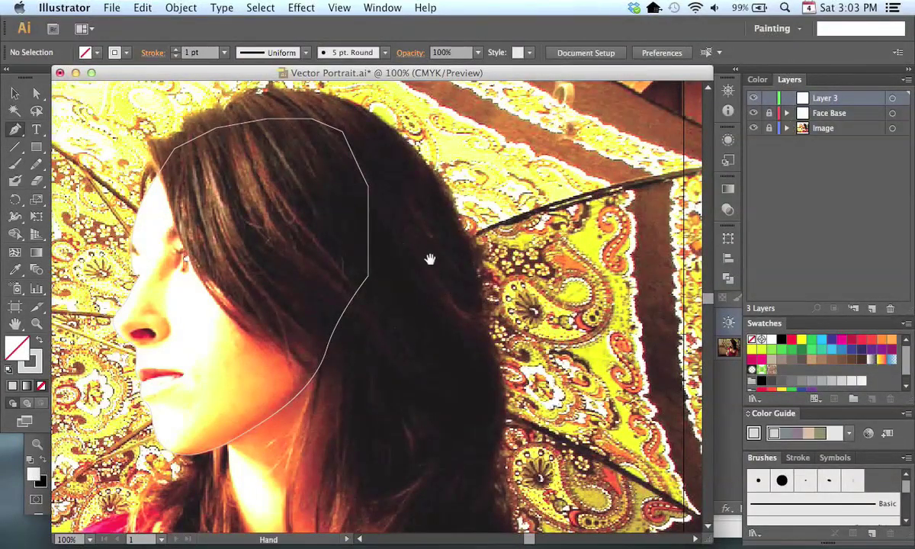
left_click_drag(437, 261, 490, 259)
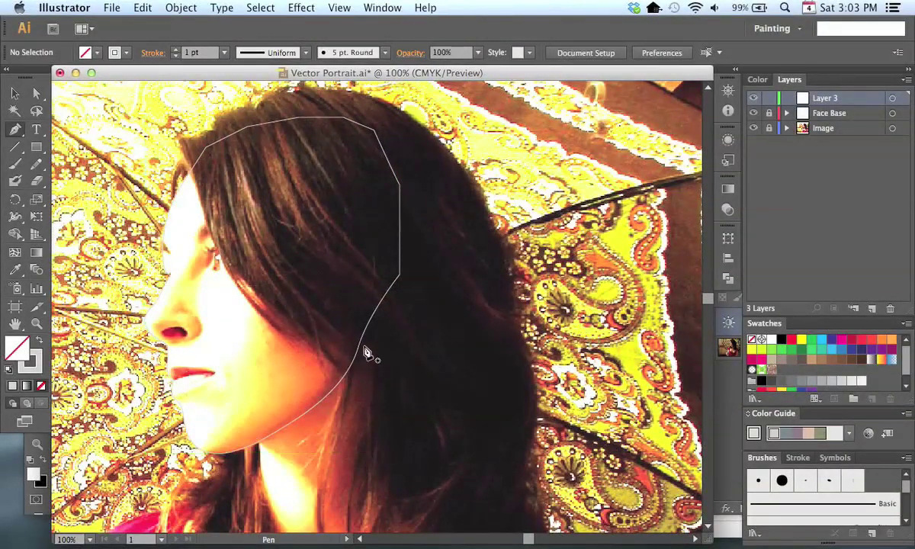
left_click(217, 497)
left_click(346, 457)
left_click_drag(491, 385, 500, 359)
left_click_drag(443, 328, 435, 196)
left_click_drag(477, 357, 482, 296)
left_click_drag(540, 402, 527, 485)
left_click_drag(544, 272, 645, 422)
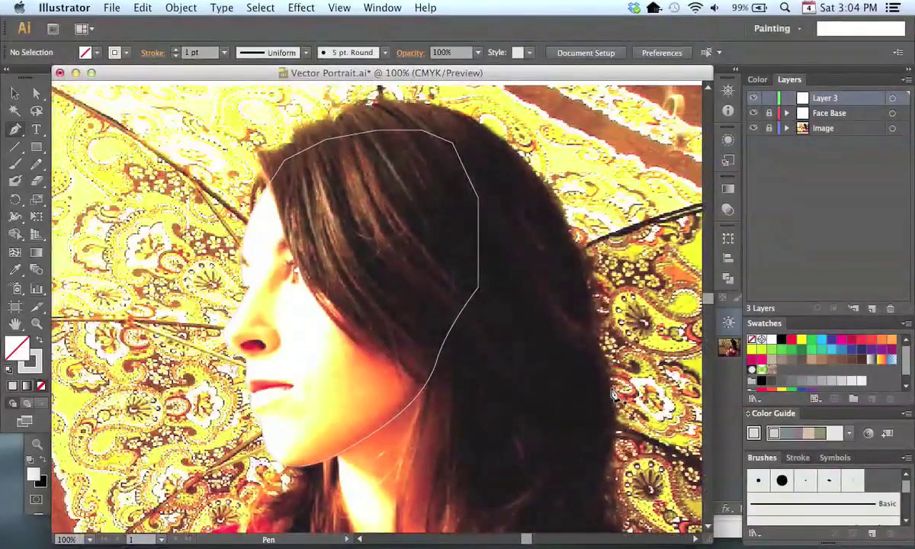